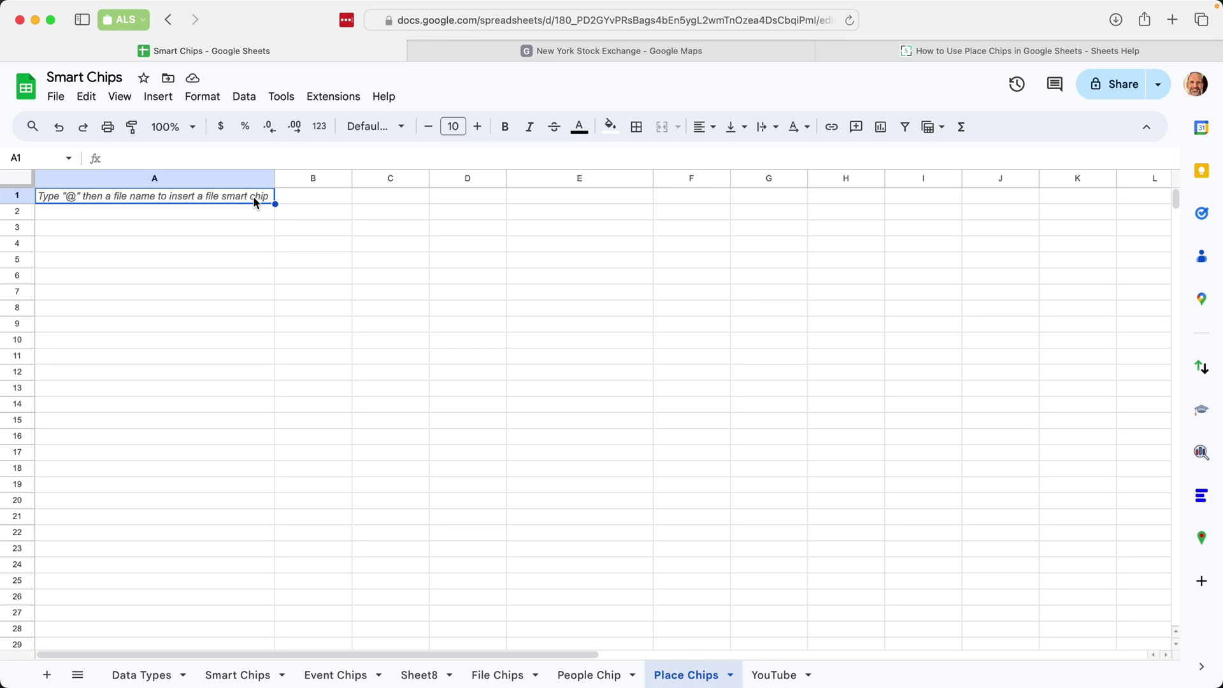
pyautogui.write('@')
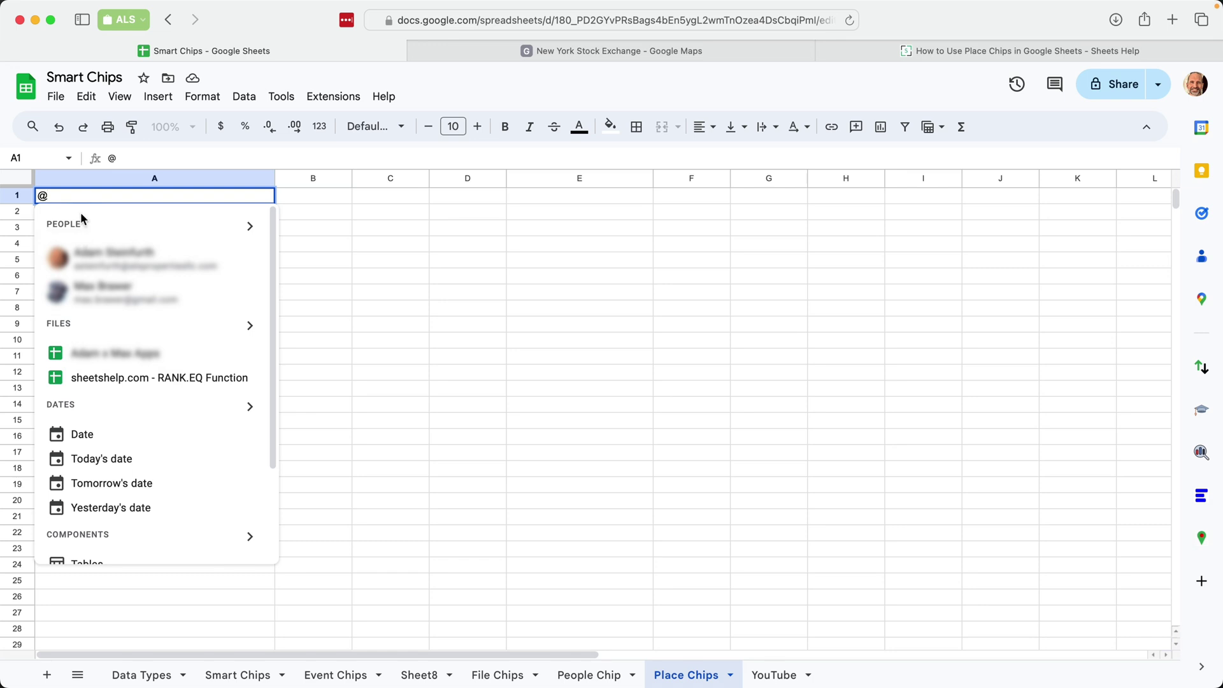
pyautogui.write('n')
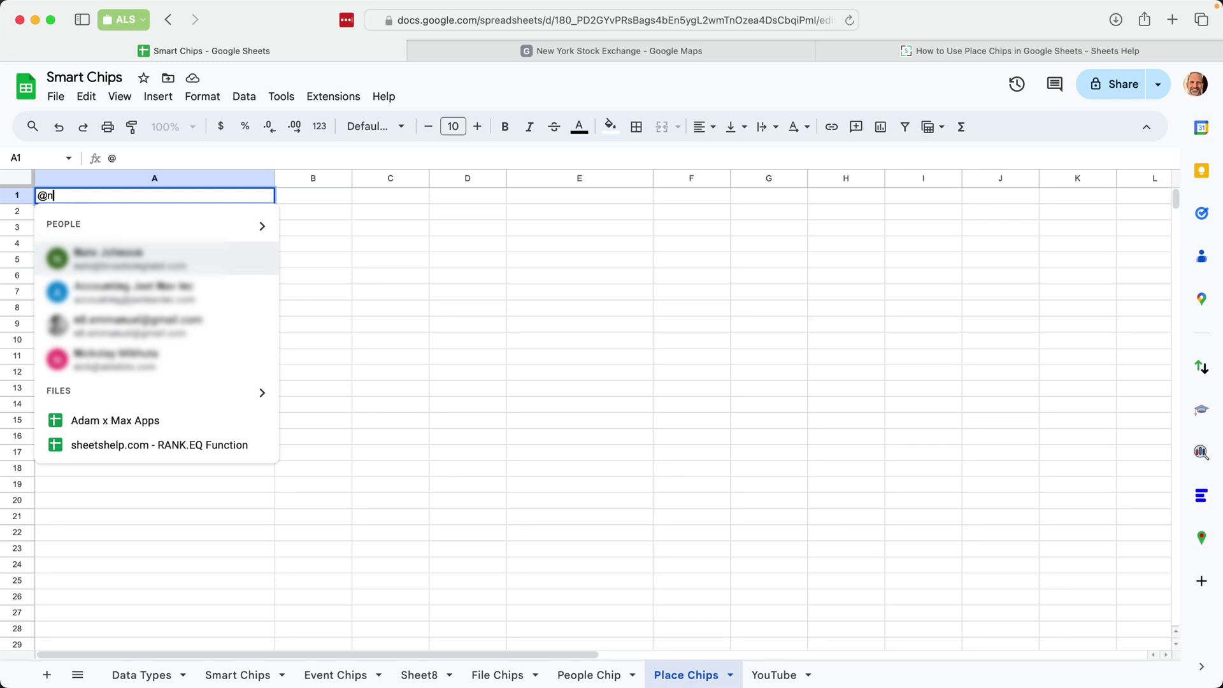
pyautogui.write('ew york st')
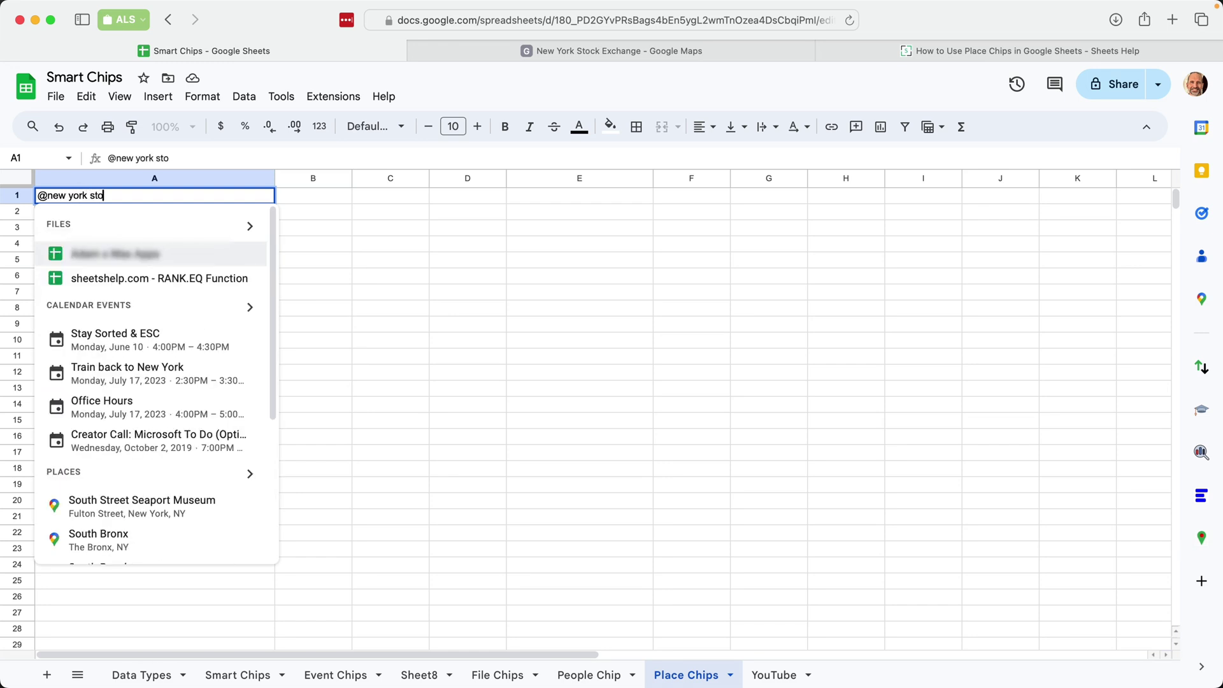
pyautogui.write('o')
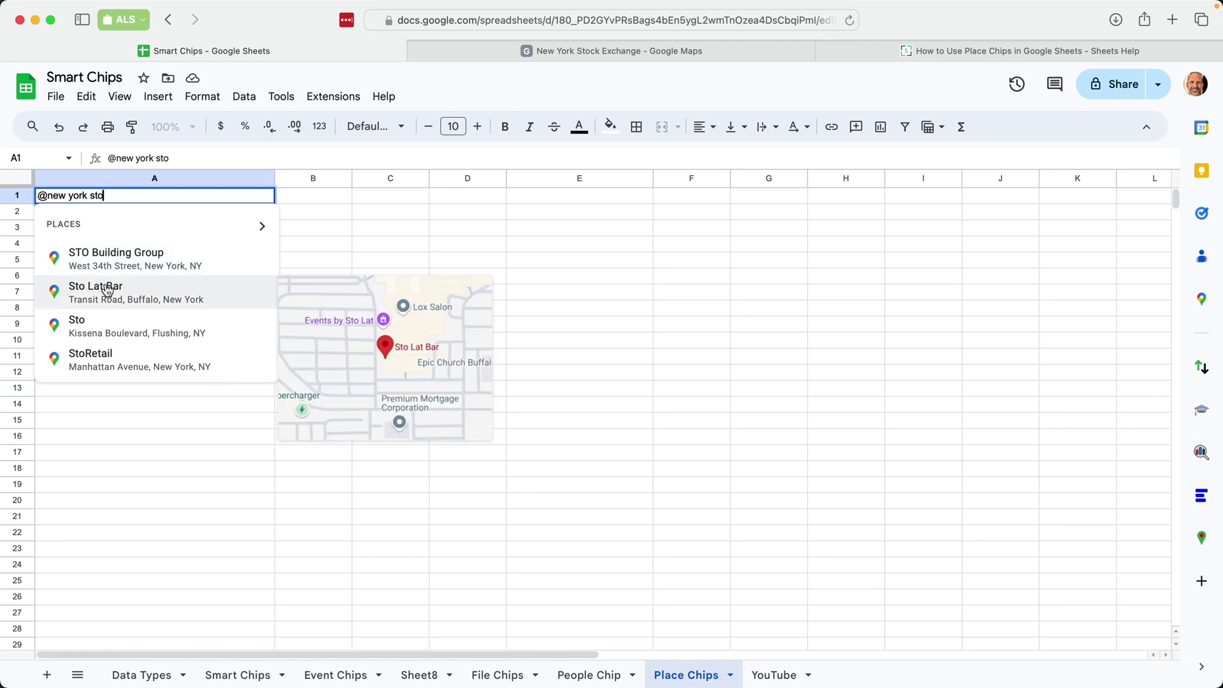
pyautogui.write('ck')
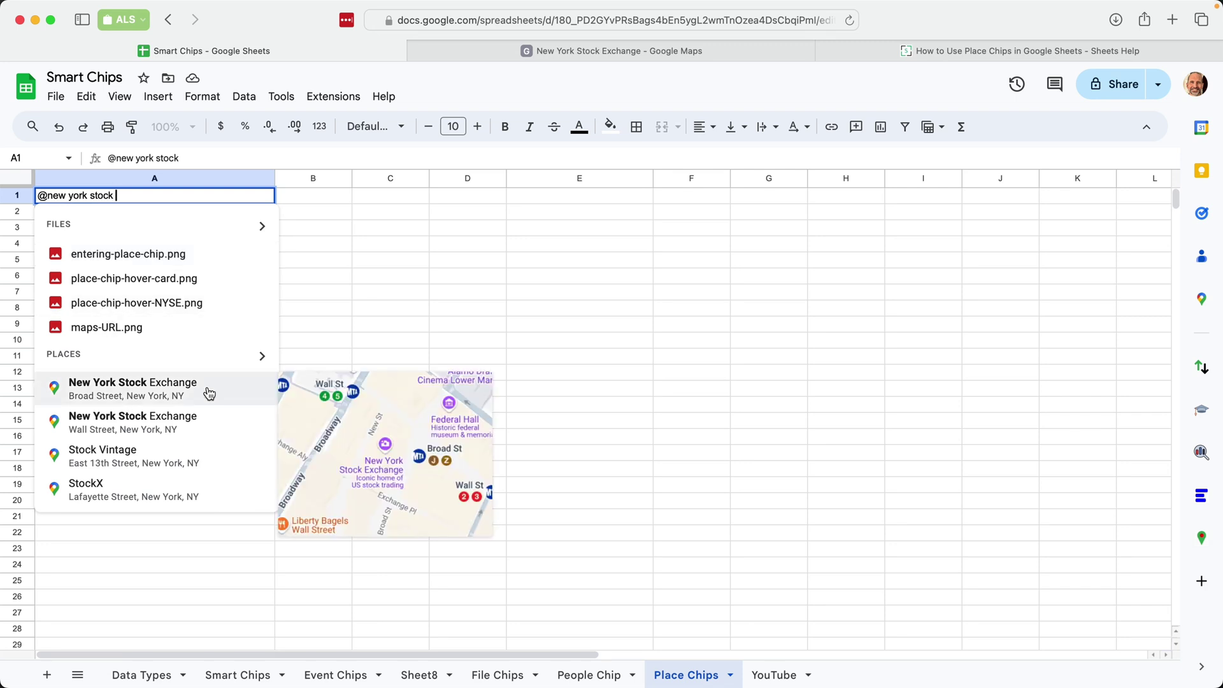
# Insert a New York Stock Exchange place chip in A1 from the Places suggestions.
pyautogui.moveTo(135, 388)
pyautogui.click(212, 388)
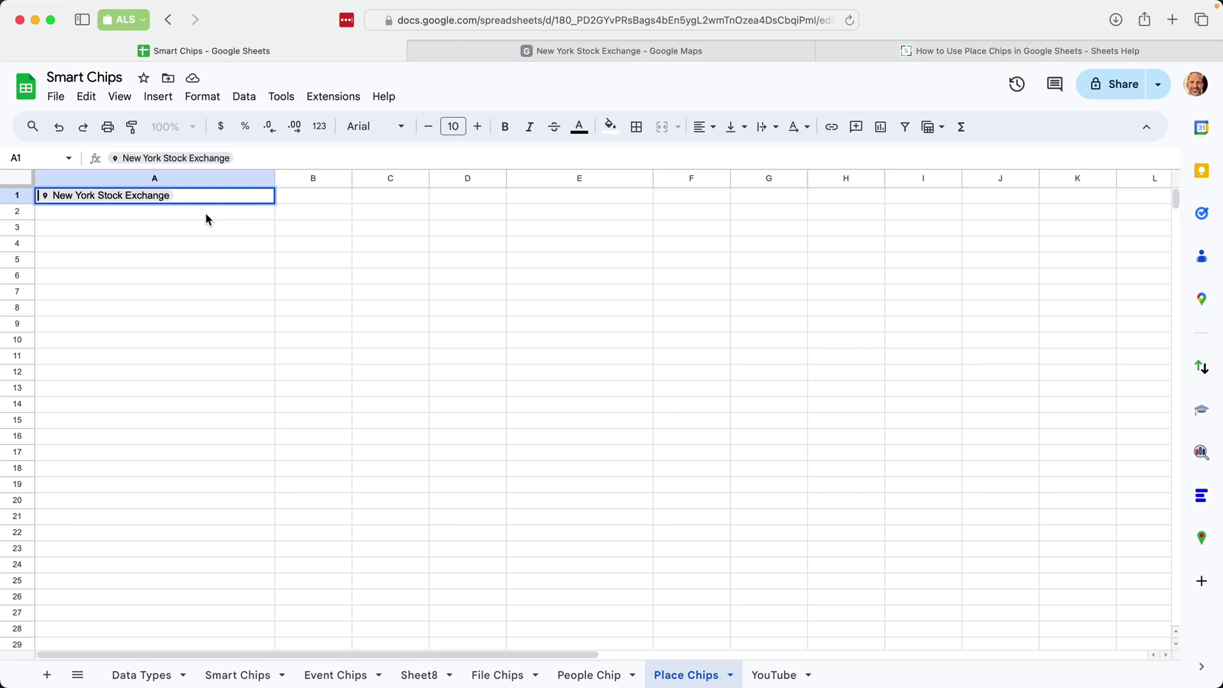
pyautogui.press('Return')
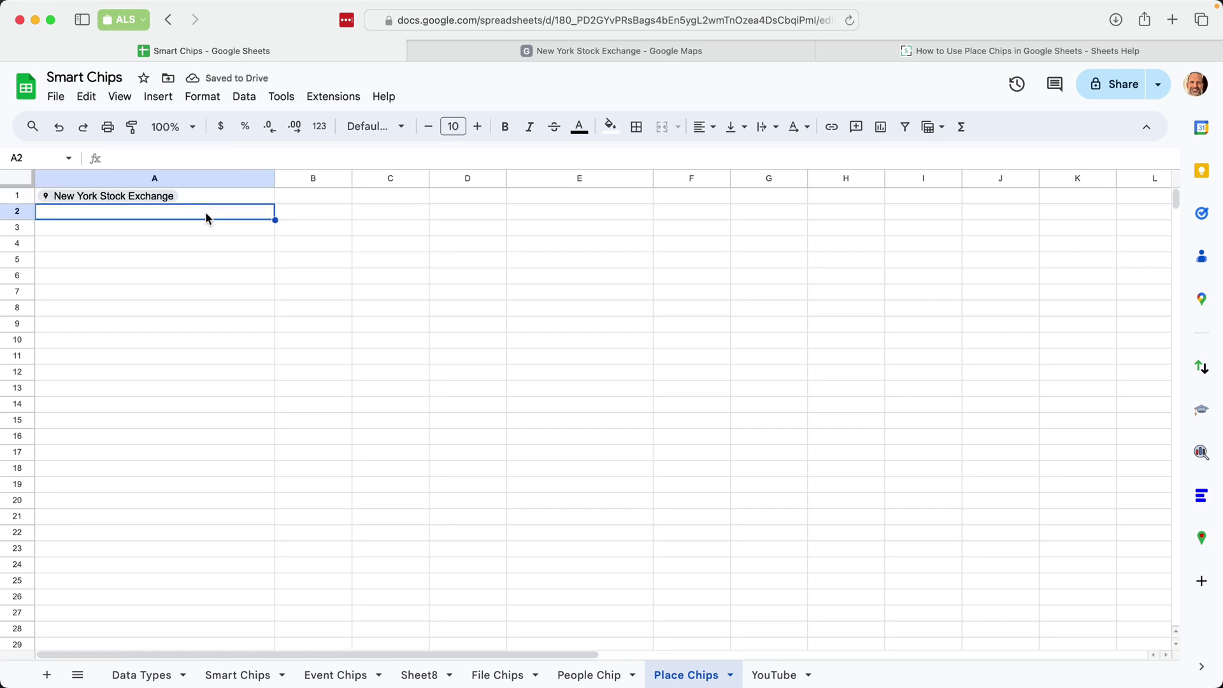
# Insert a second New York Stock Exchange place chip in A2 via Insert > Smart chips > Place.
pyautogui.click(168, 103)
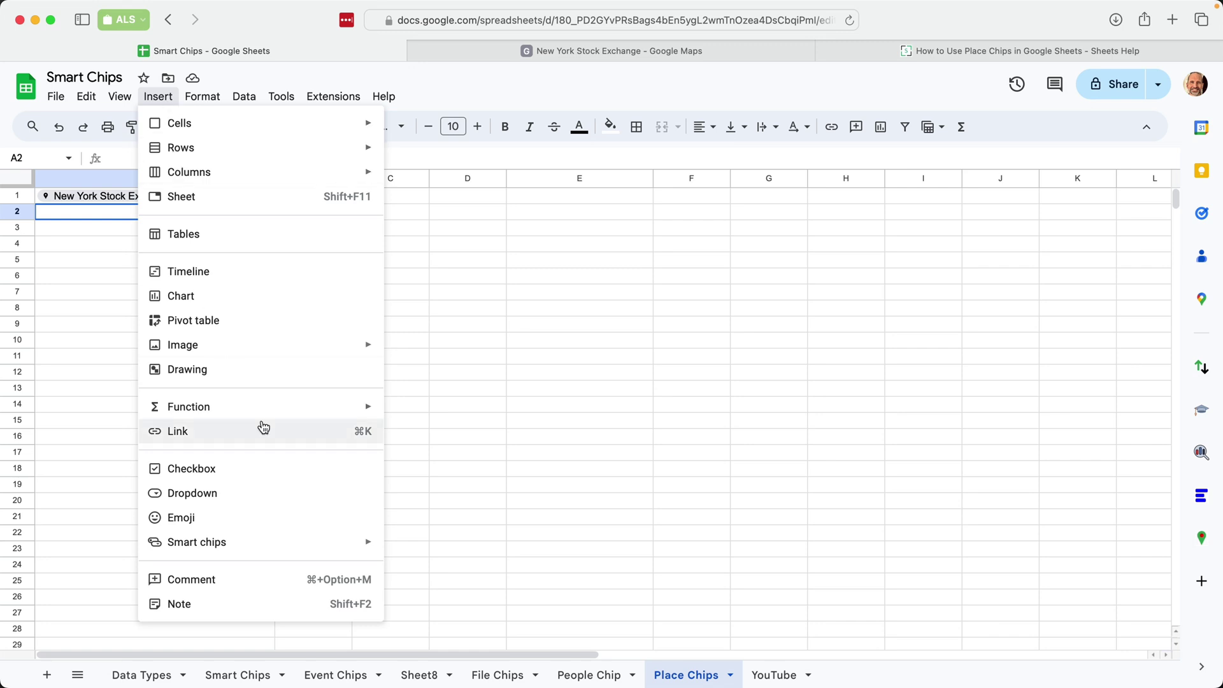
pyautogui.moveTo(197, 542)
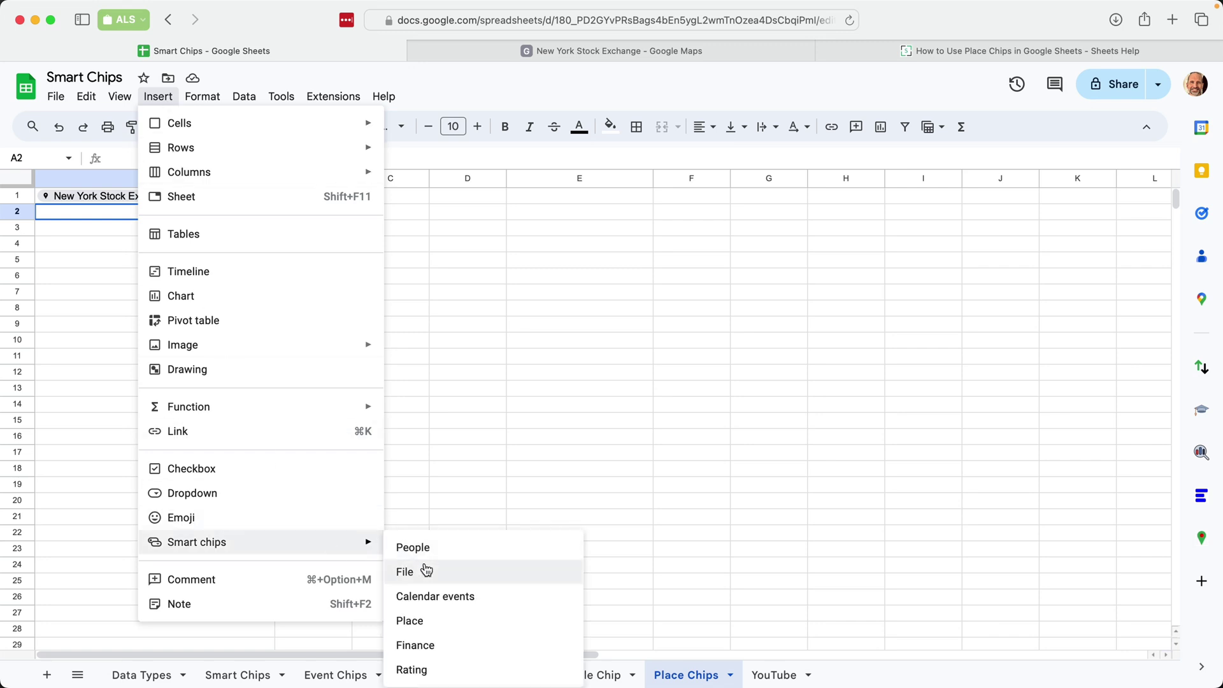
pyautogui.click(443, 621)
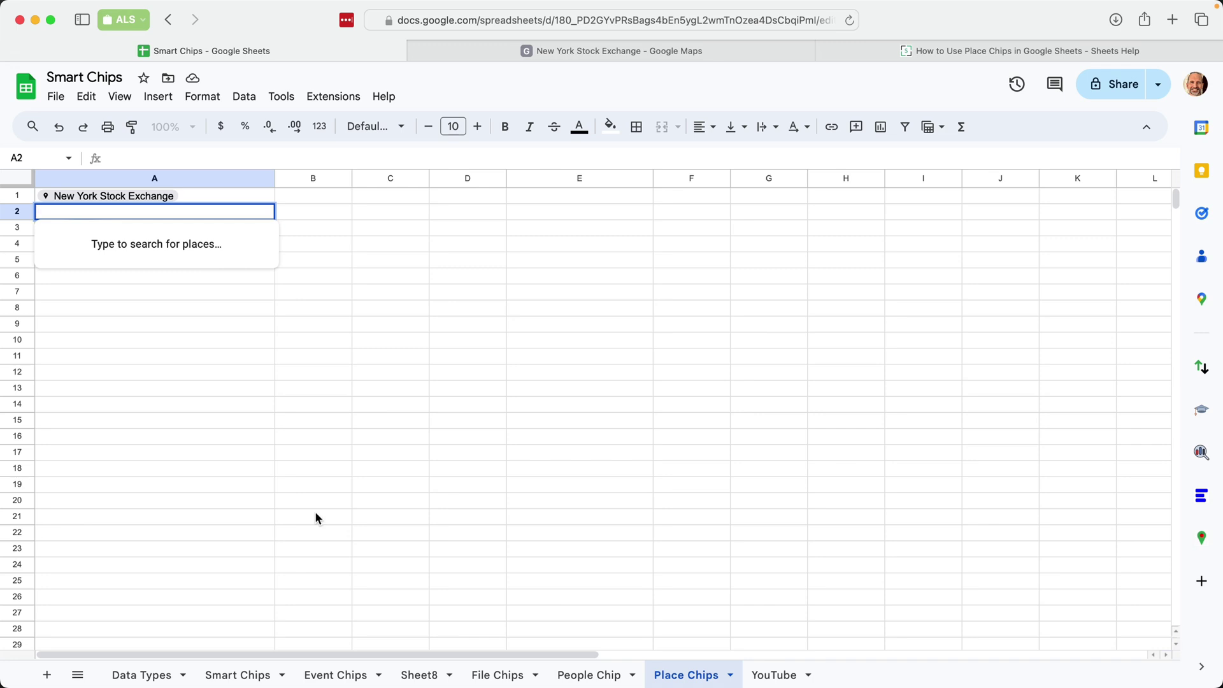
pyautogui.write('new yo')
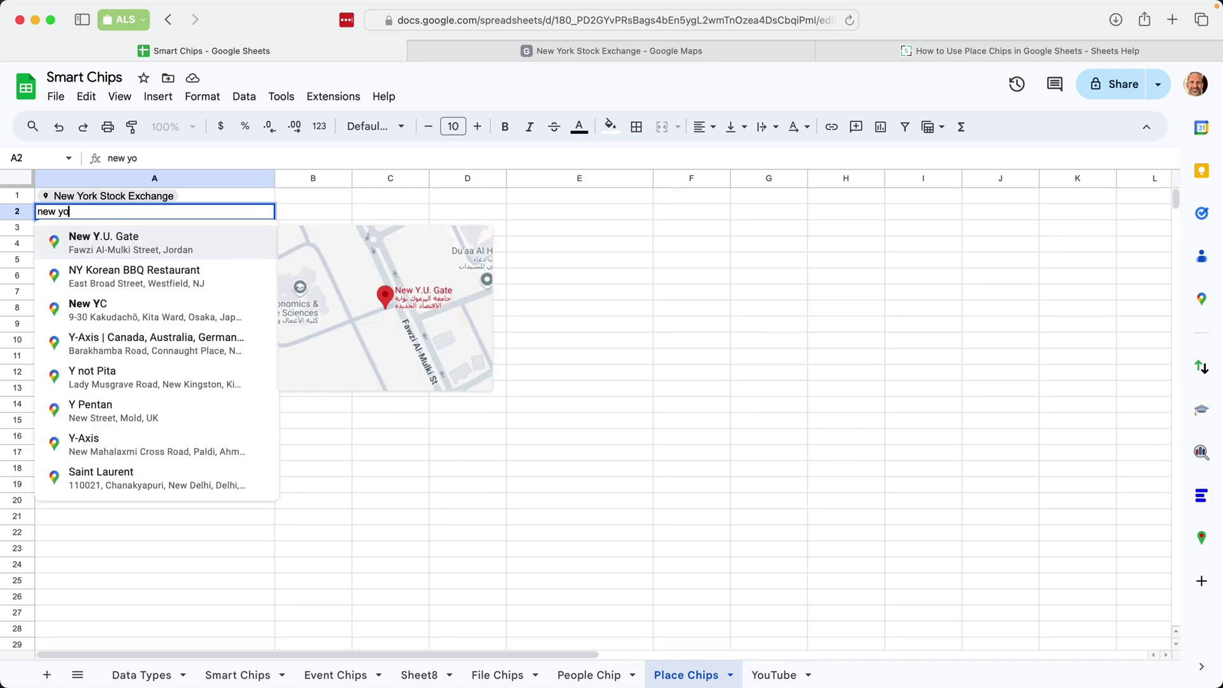
pyautogui.write('rk stock')
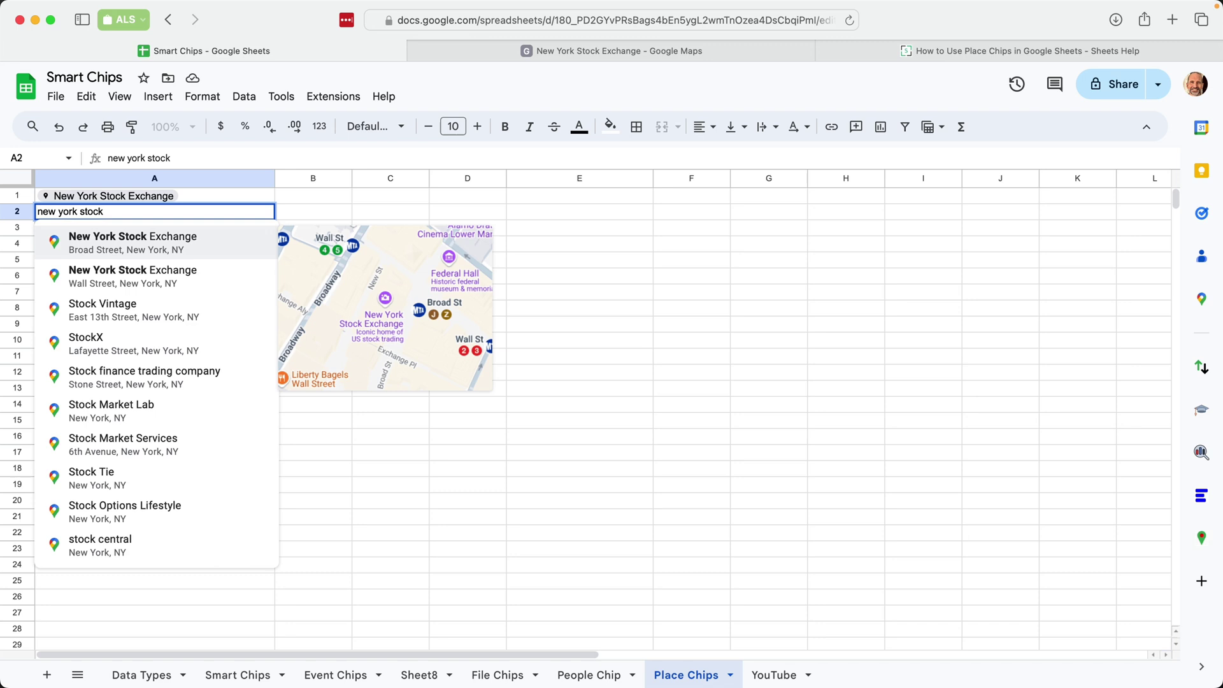
pyautogui.click(175, 250)
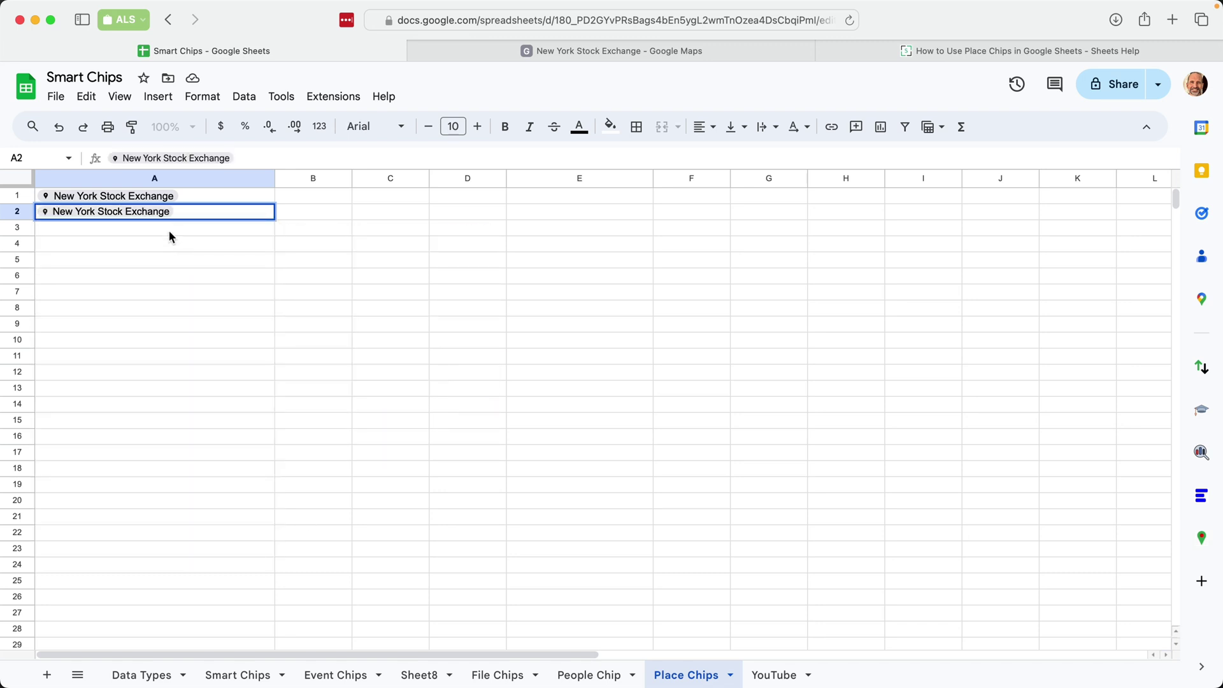
pyautogui.click(169, 232)
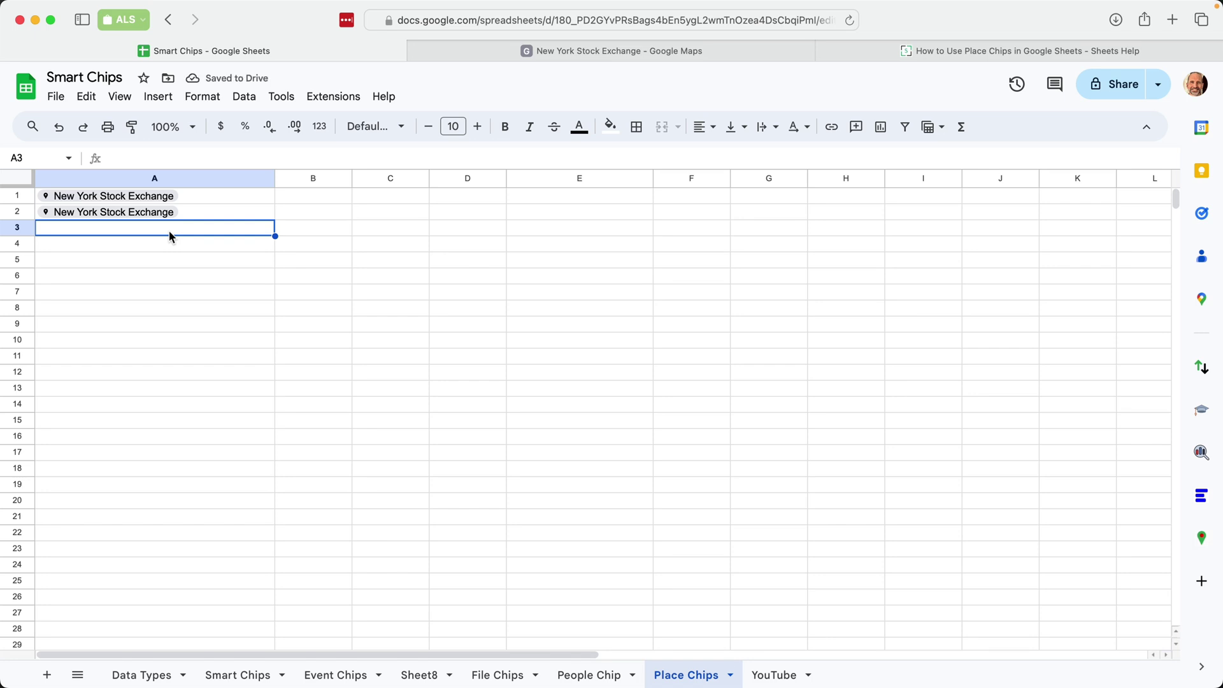
# Copy the New York Stock Exchange share link from its Google Maps page.
pyautogui.click(601, 55)
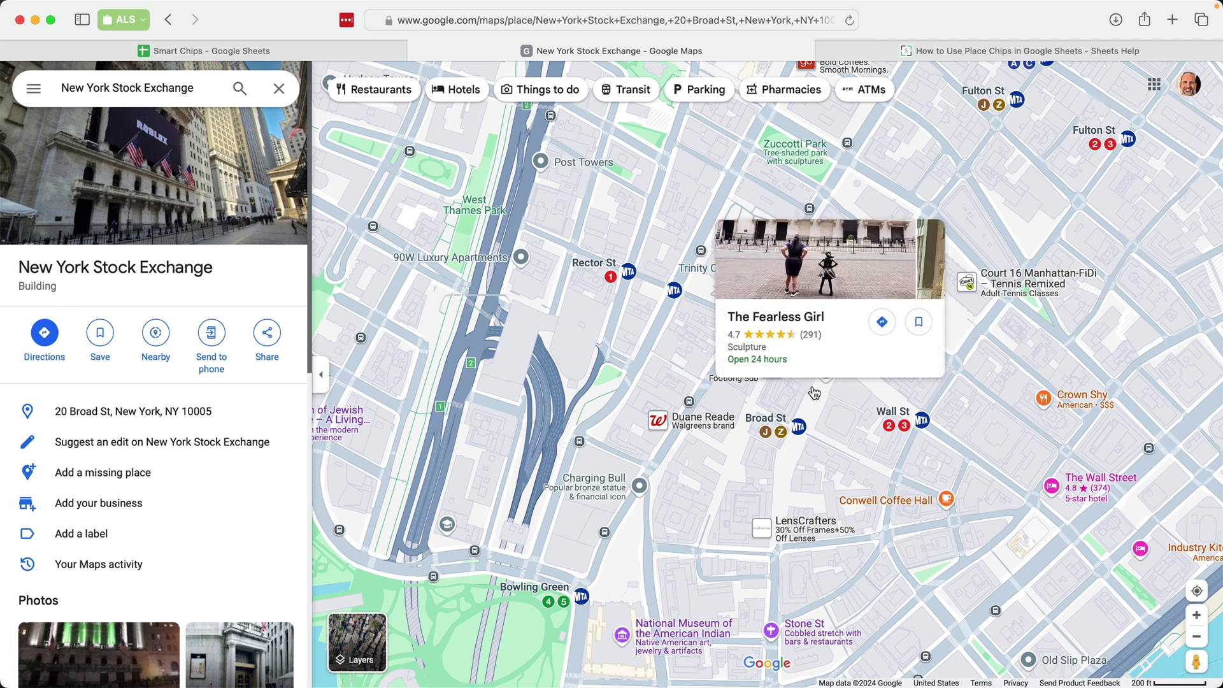
pyautogui.click(796, 369)
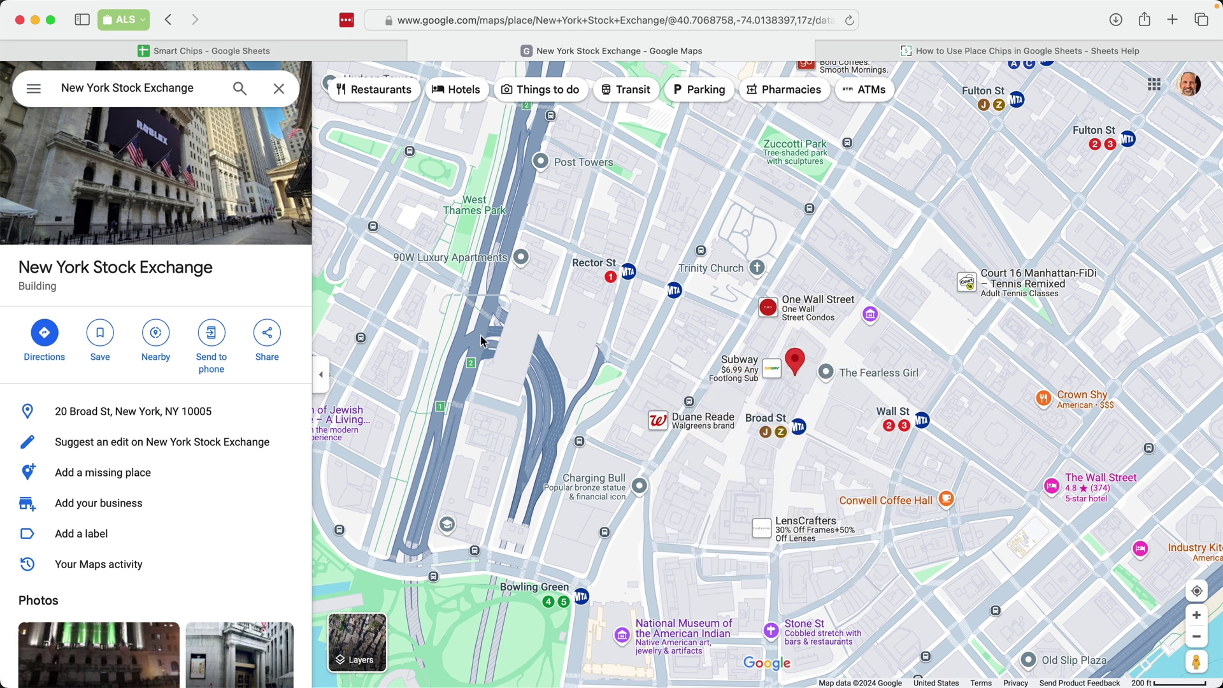
pyautogui.click(277, 342)
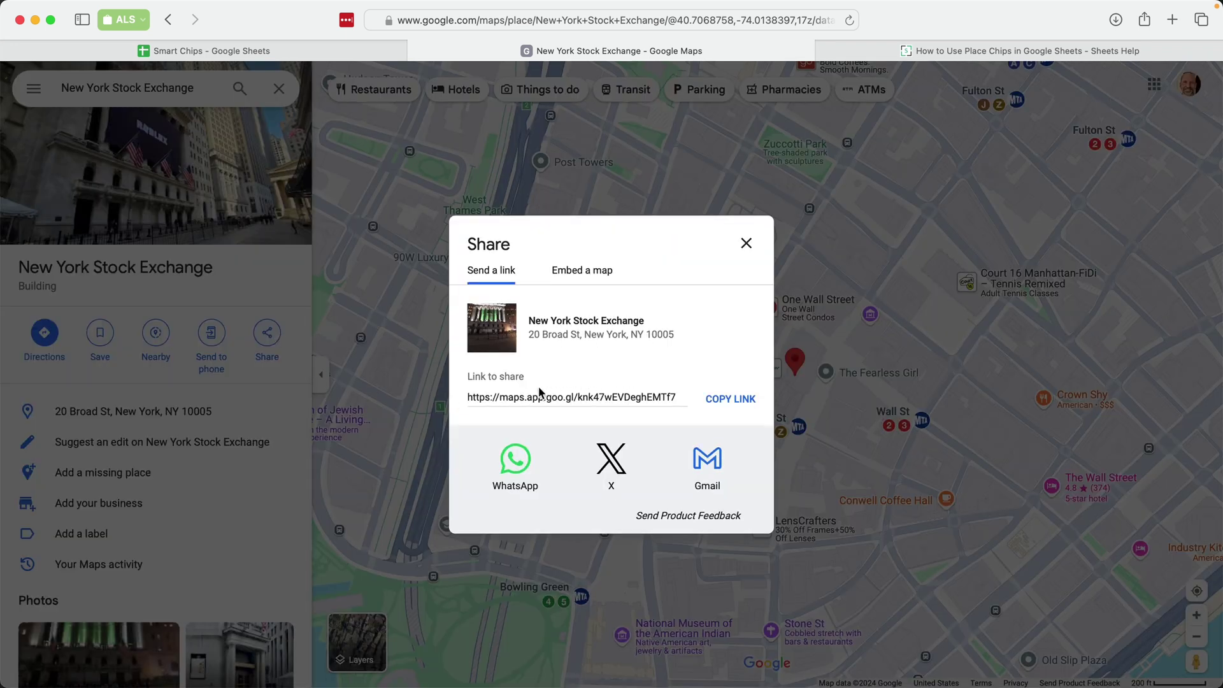
pyautogui.click(719, 402)
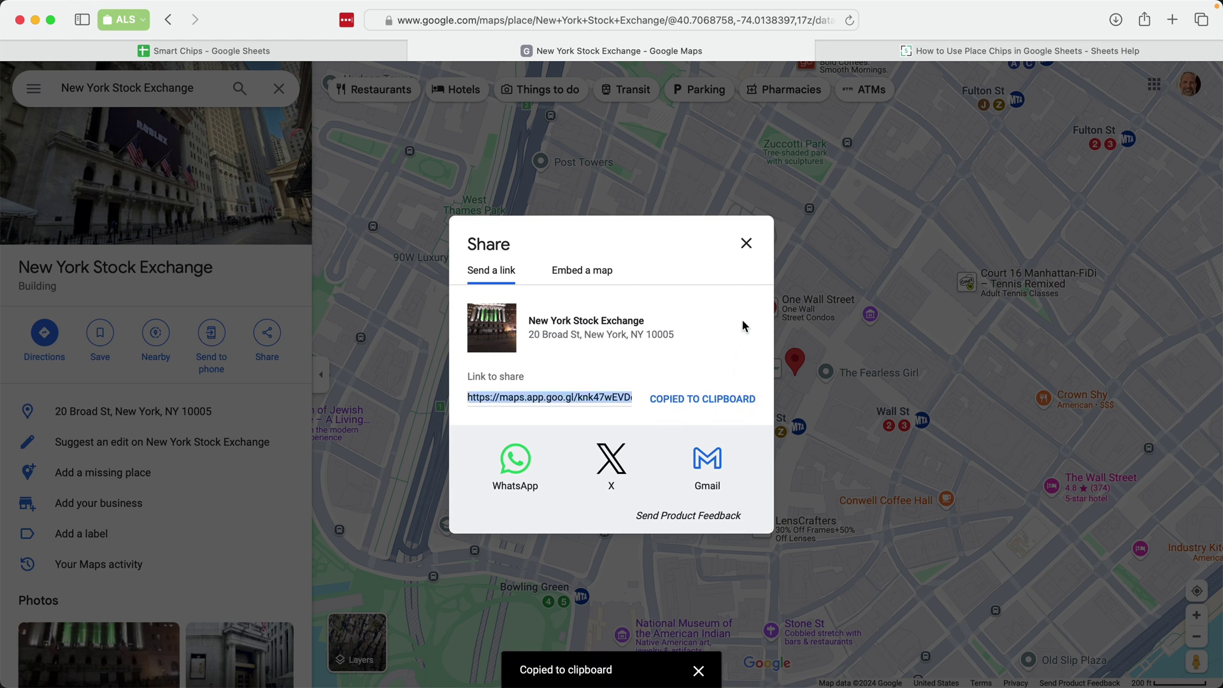
pyautogui.click(747, 245)
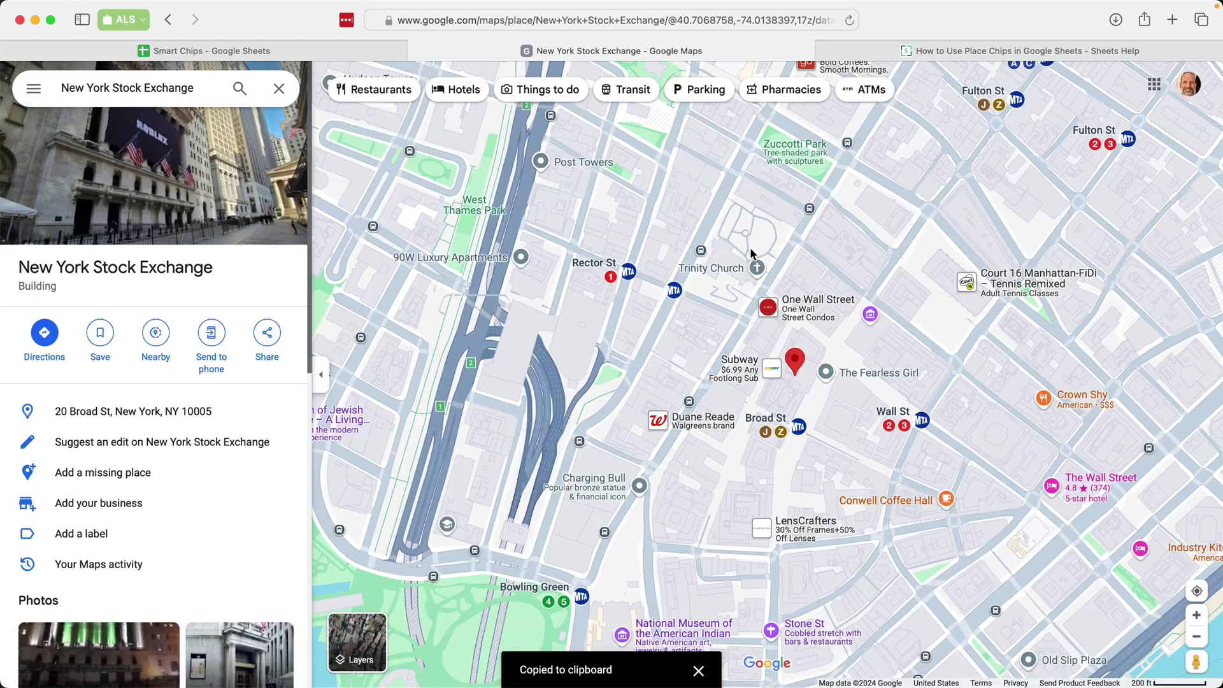
# Paste the Maps link into A3 and convert it into a third New York Stock Exchange chip.
pyautogui.click(351, 54)
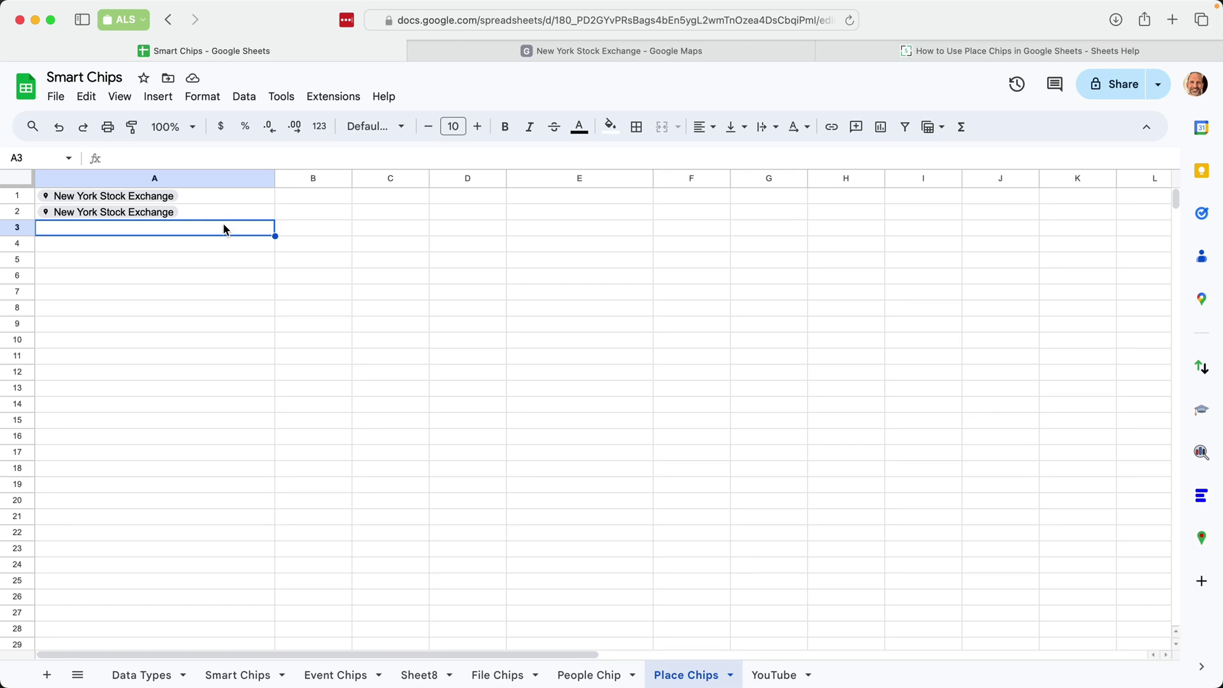
pyautogui.click(88, 98)
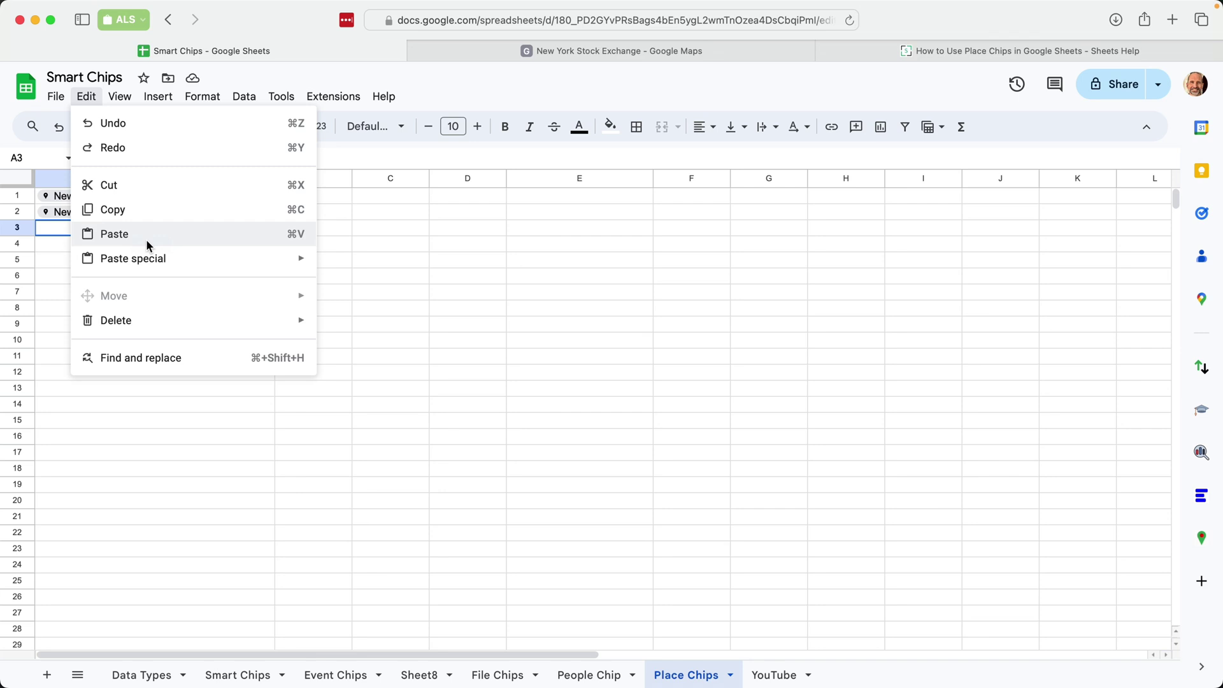
pyautogui.click(146, 239)
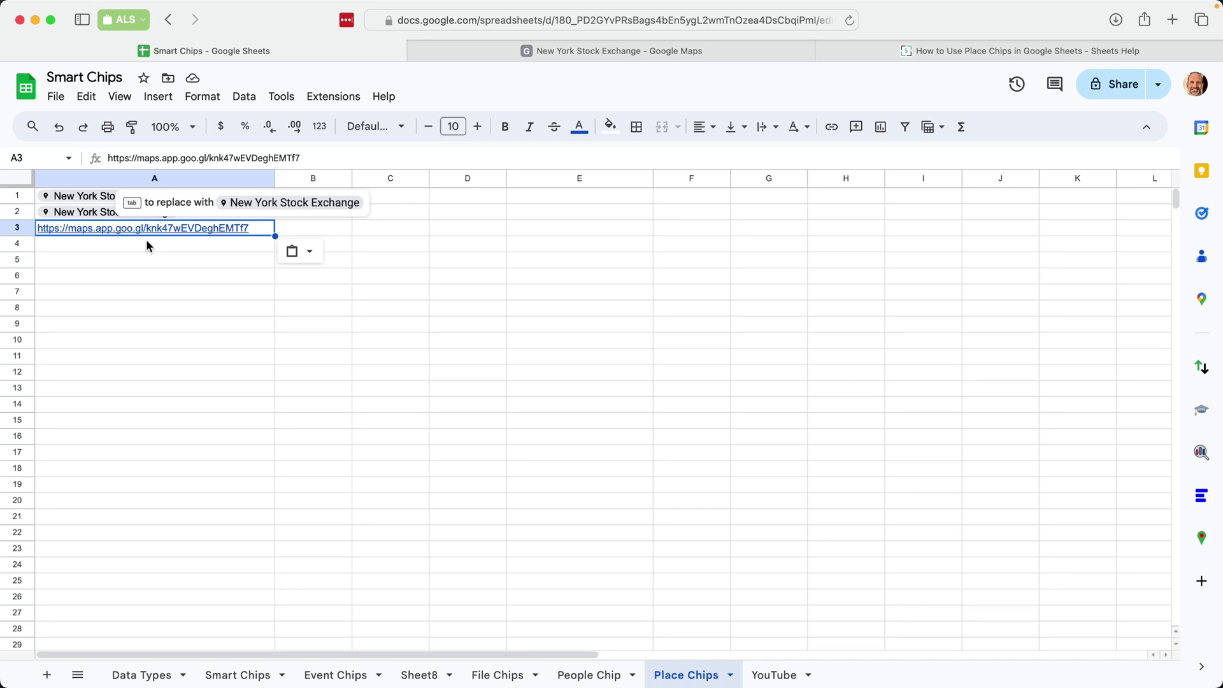
pyautogui.press('Tab')
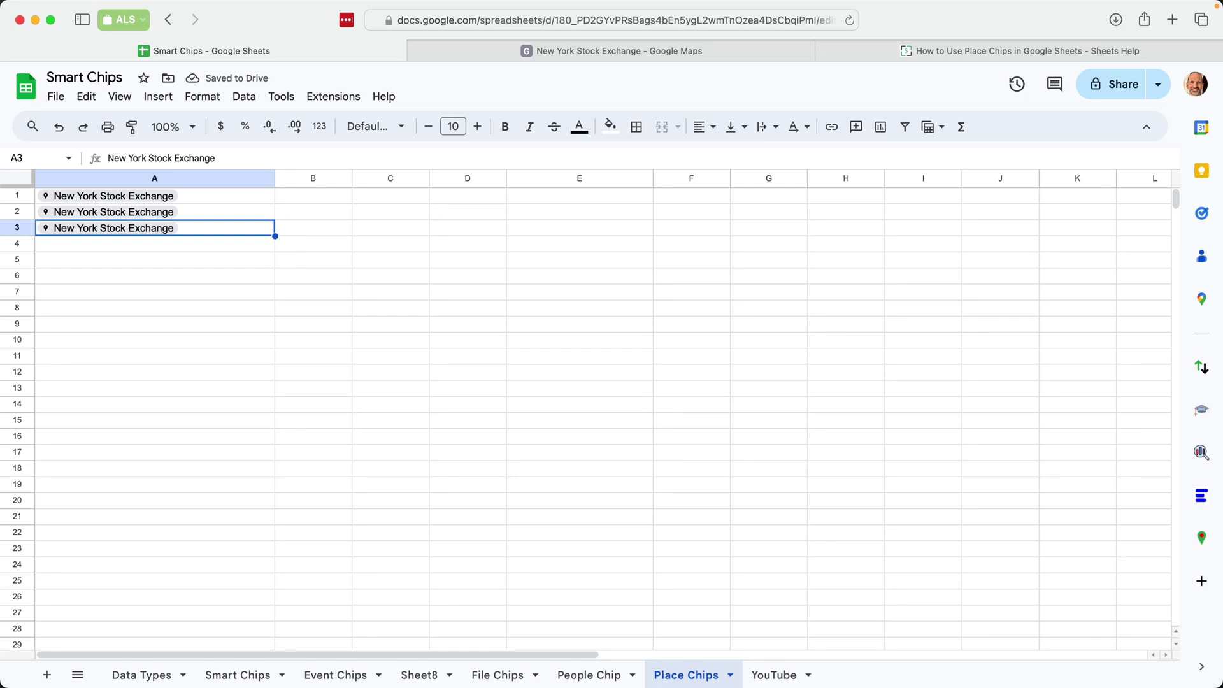
pyautogui.click(278, 206)
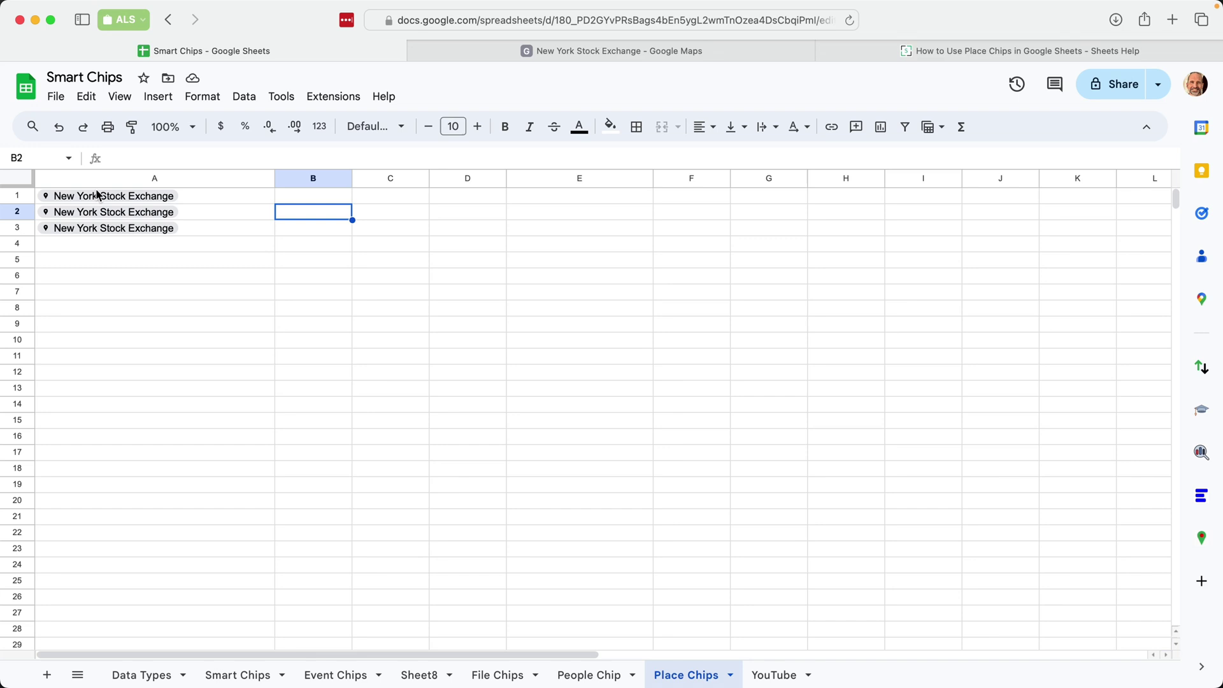
pyautogui.moveTo(113, 211)
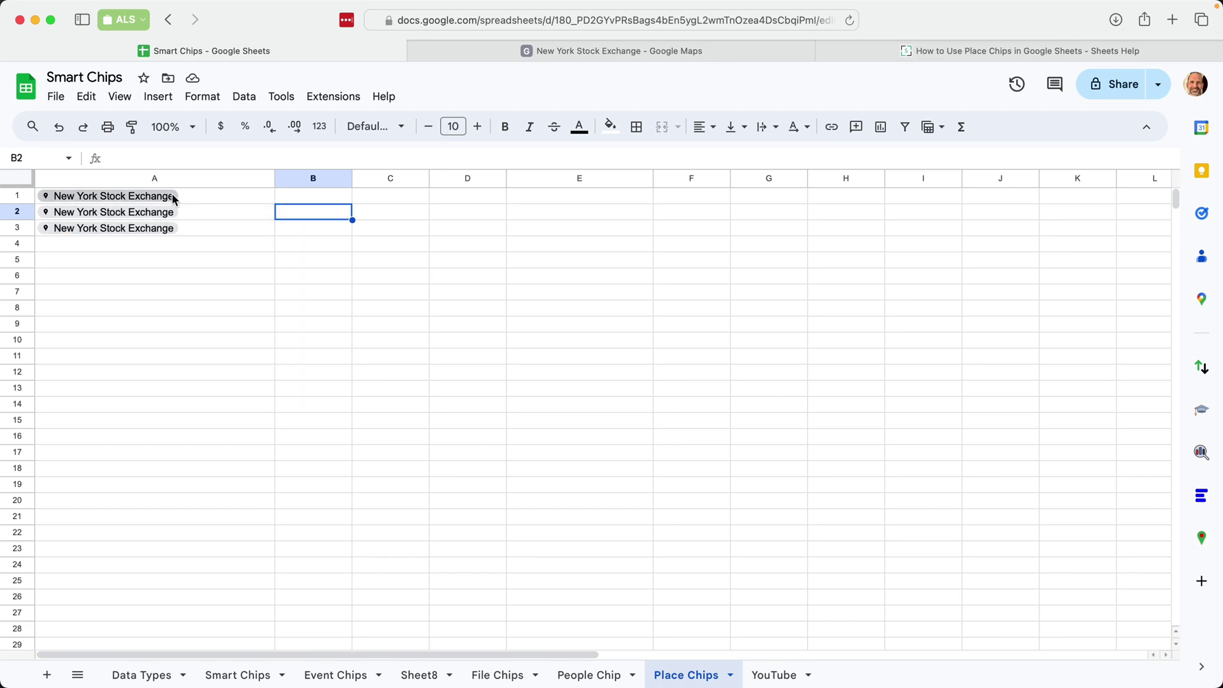
pyautogui.moveTo(170, 289)
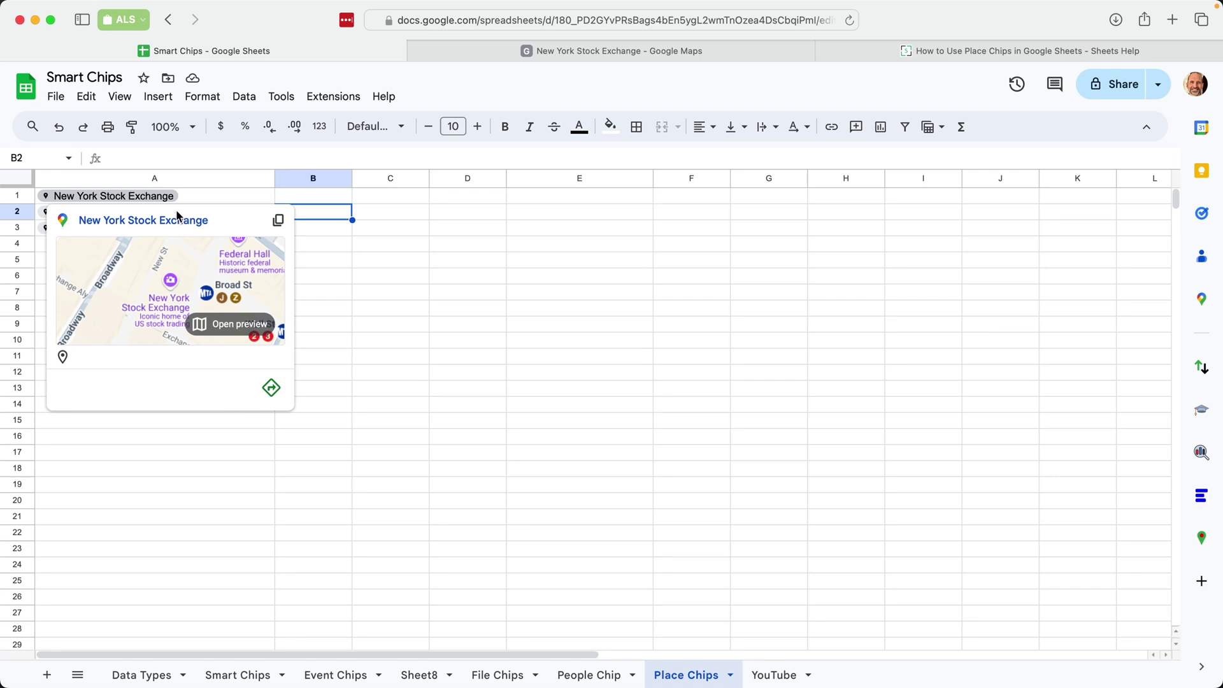
# Preview the chip's place details, request directions, pan and zoom the map, then close the panel.
pyautogui.click(182, 258)
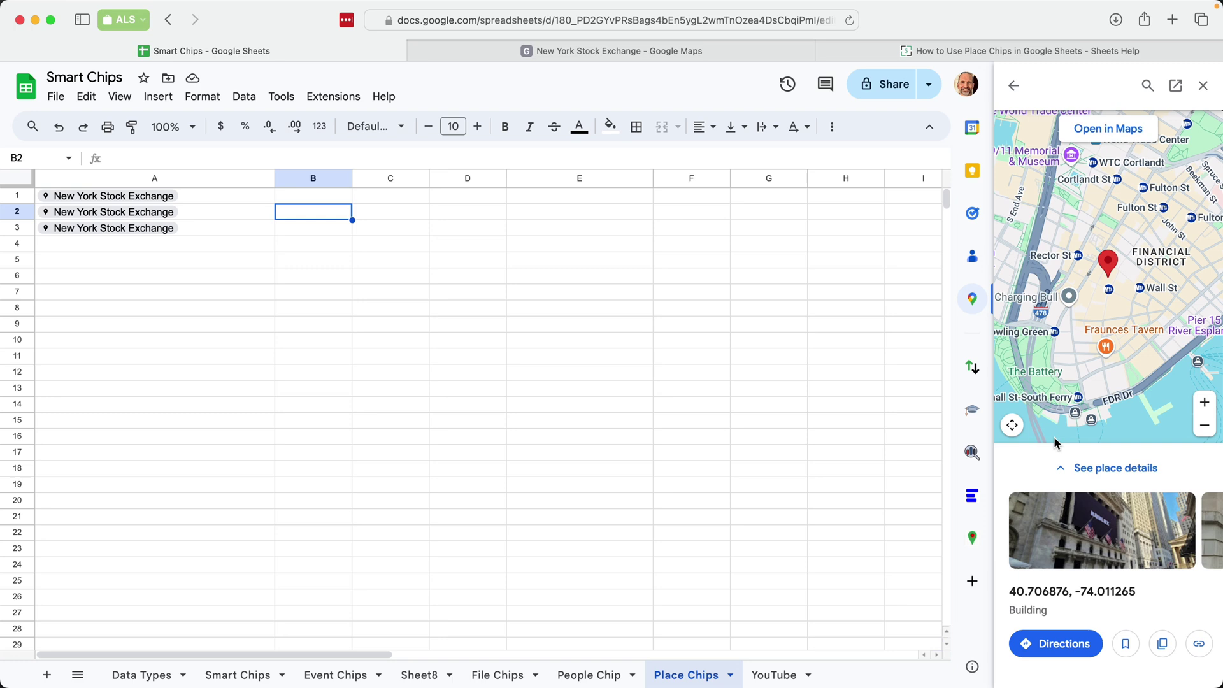
pyautogui.click(1043, 642)
pyautogui.click(1015, 84)
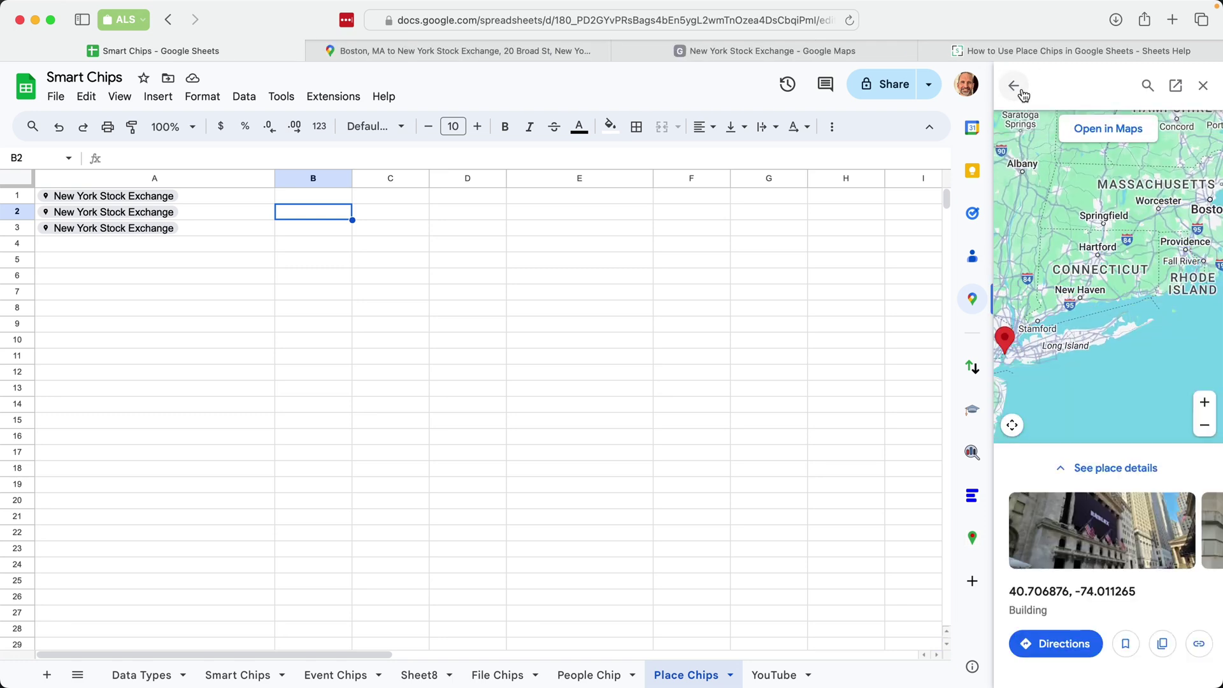
pyautogui.moveTo(1048, 363); pyautogui.dragTo(1162, 333)
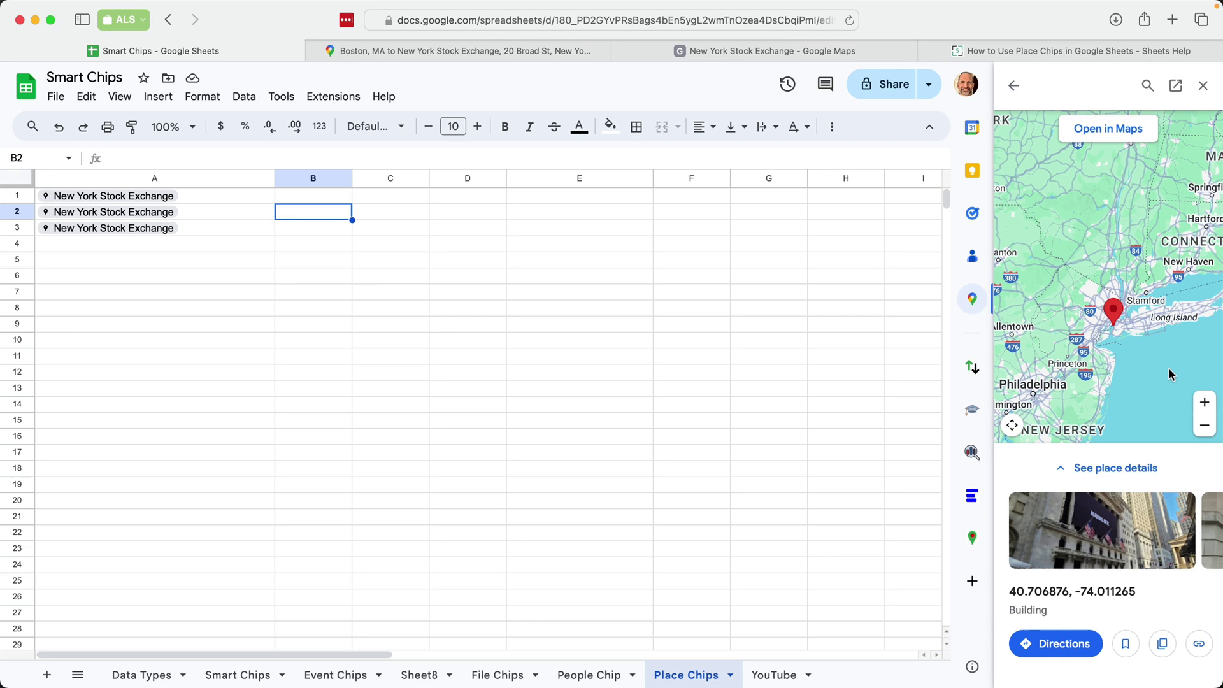
pyautogui.scroll(2, 1170, 374)
pyautogui.scroll(2, 1161, 380)
pyautogui.scroll(2, 1152, 387)
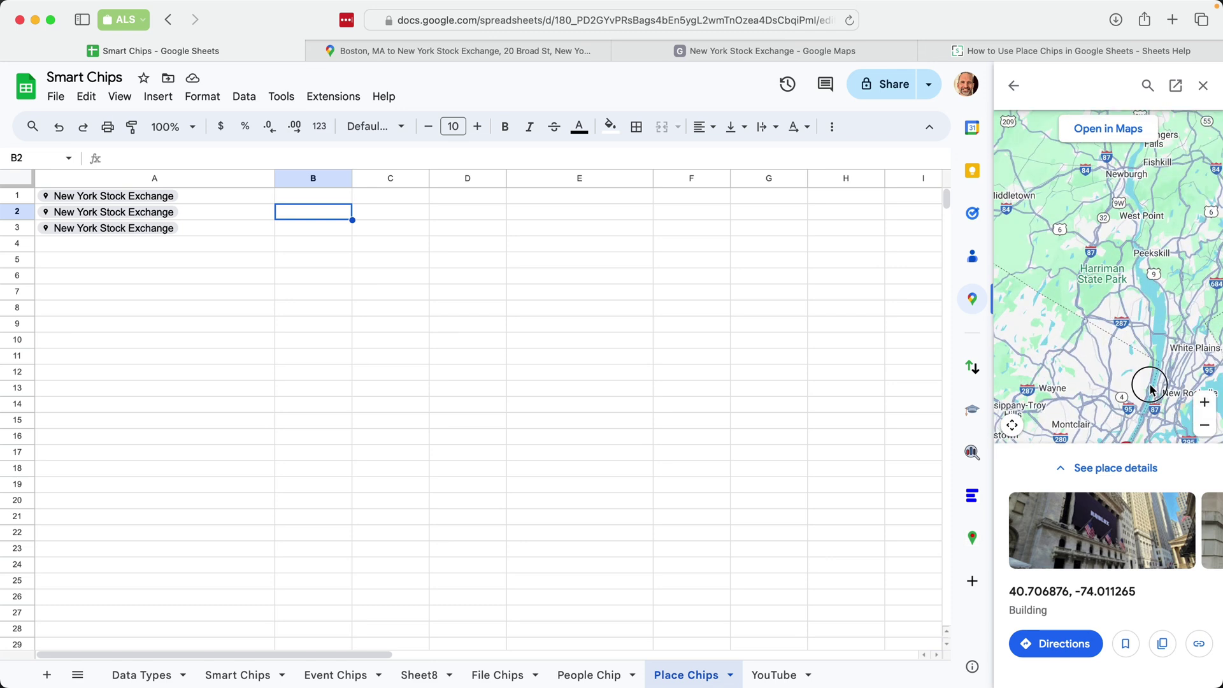
pyautogui.moveTo(1152, 386); pyautogui.dragTo(1150, 246)
pyautogui.scroll(2, 1150, 246)
pyautogui.click(1203, 85)
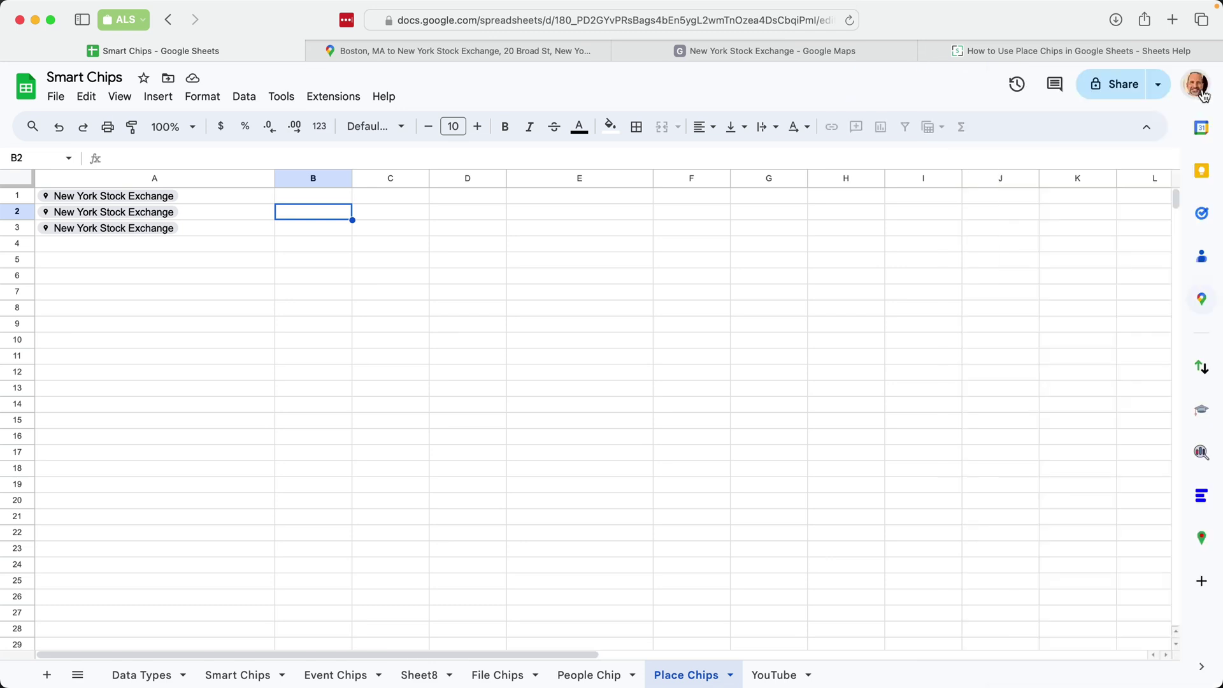
# Run Data extraction on the A1 chip, then start a formula in B1.
pyautogui.press('Up')
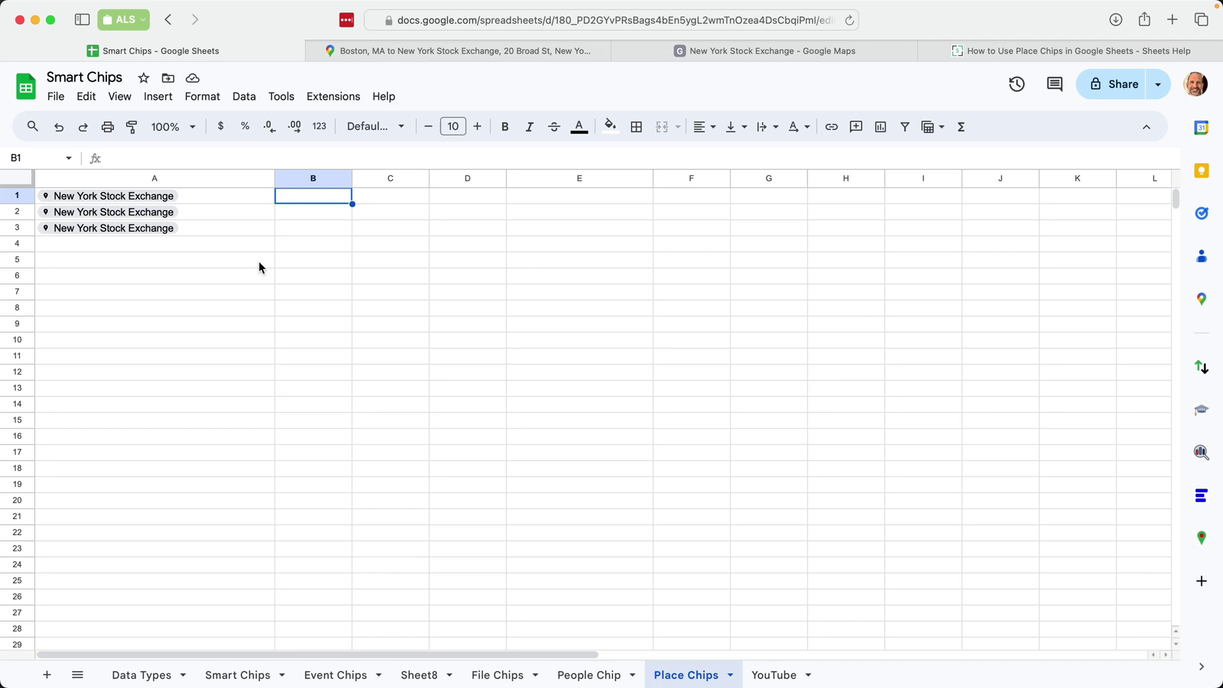
pyautogui.click(243, 202)
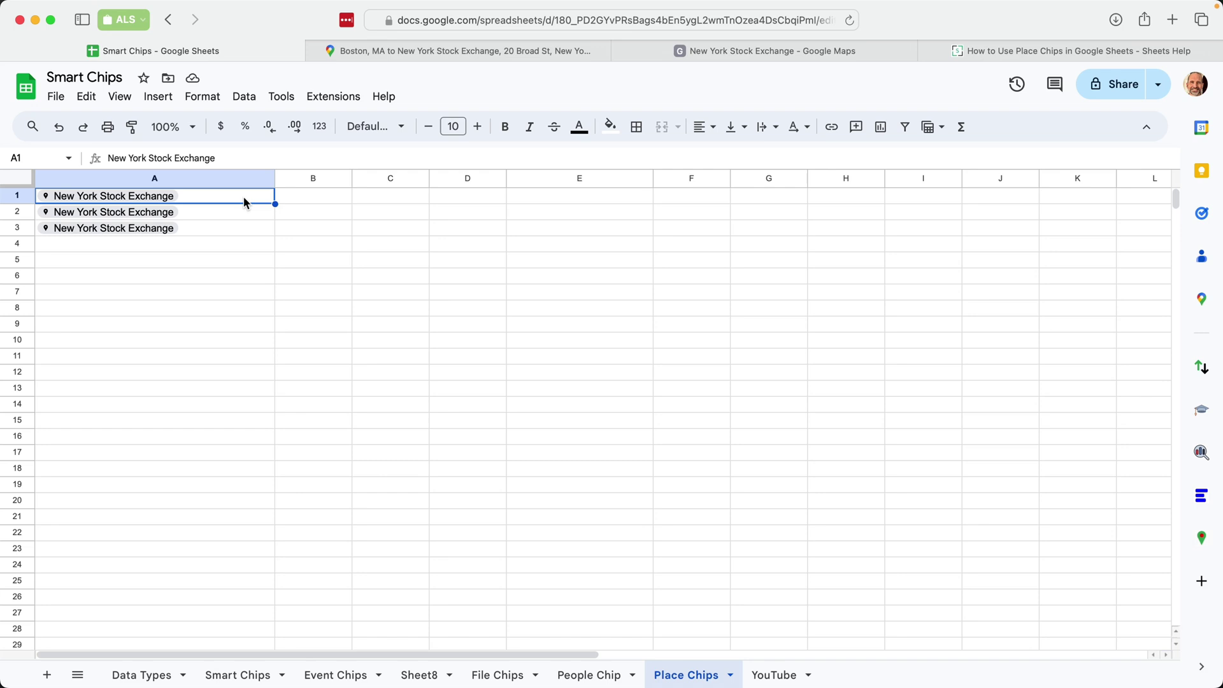
pyautogui.rightClick(243, 196)
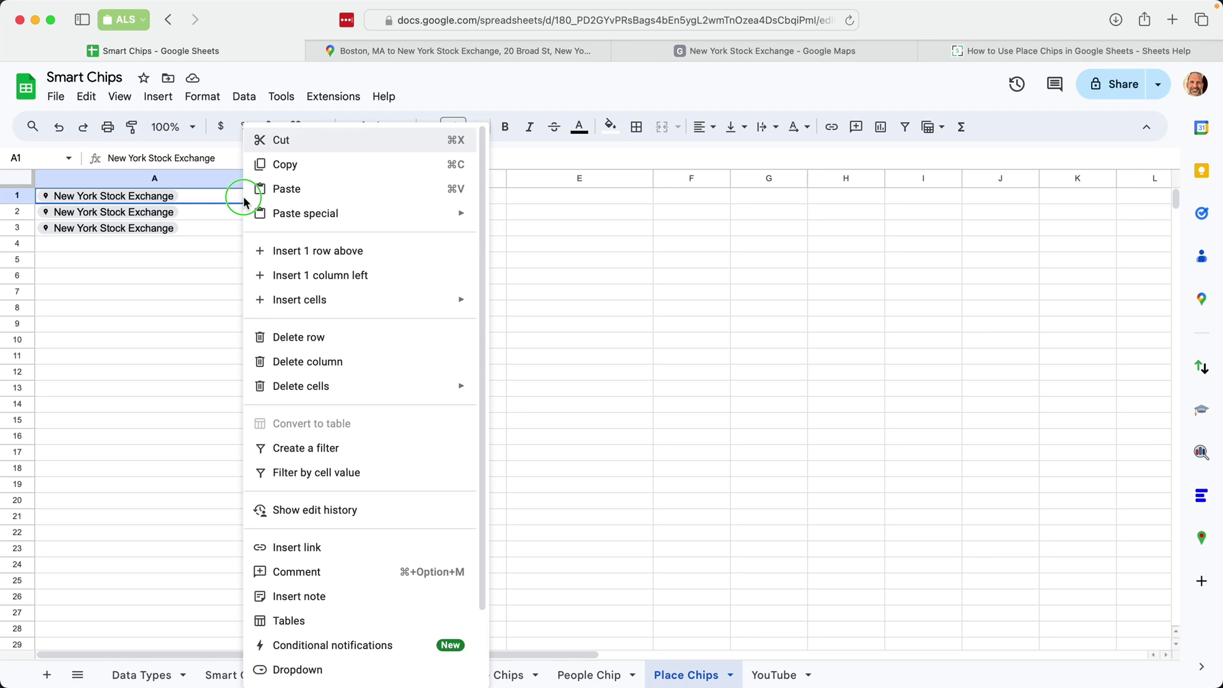
pyautogui.scroll(-2, 289, 268)
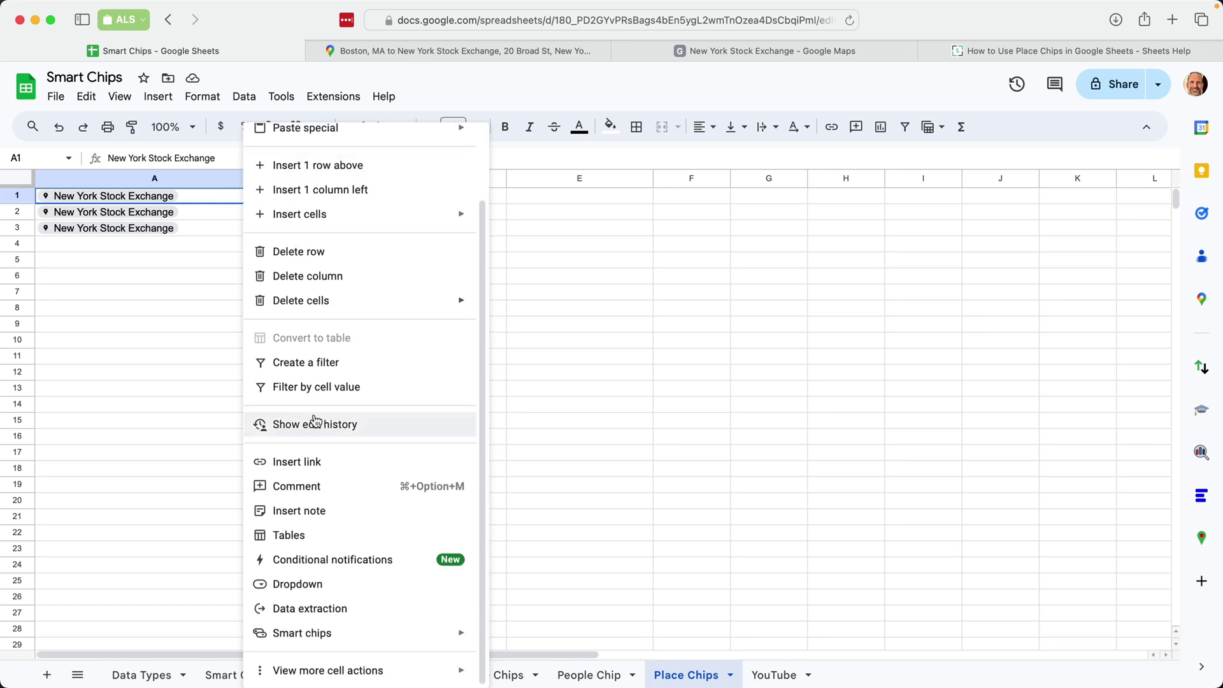
pyautogui.click(322, 609)
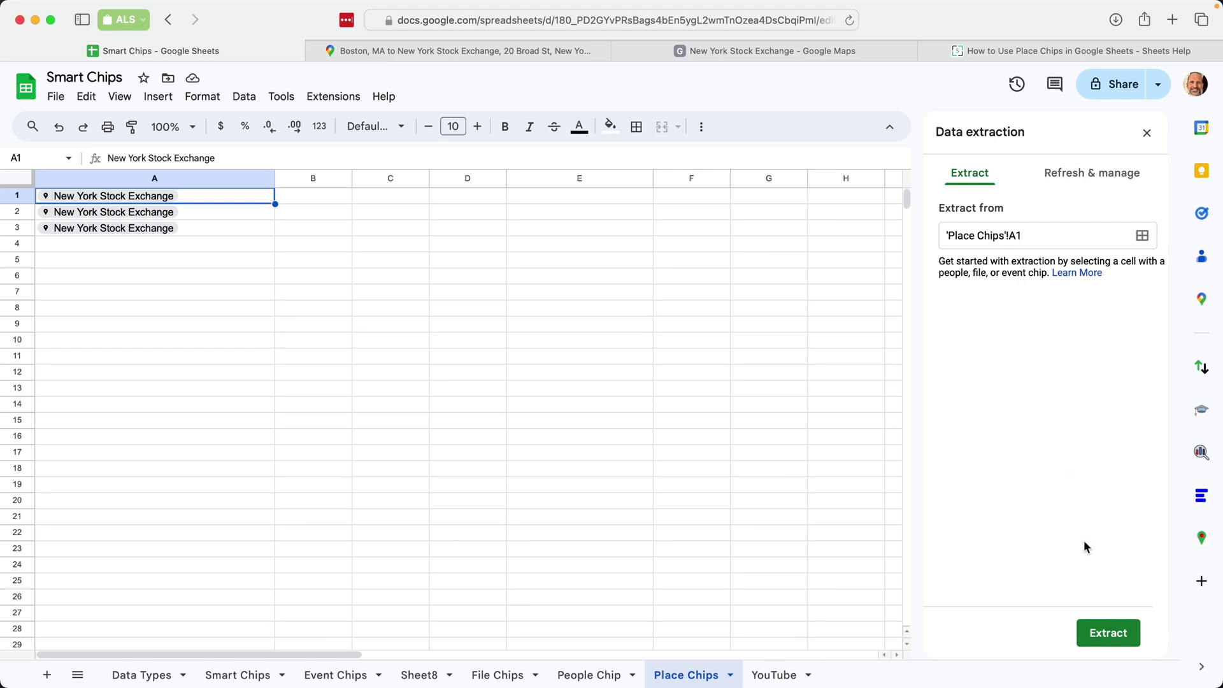
pyautogui.click(1107, 637)
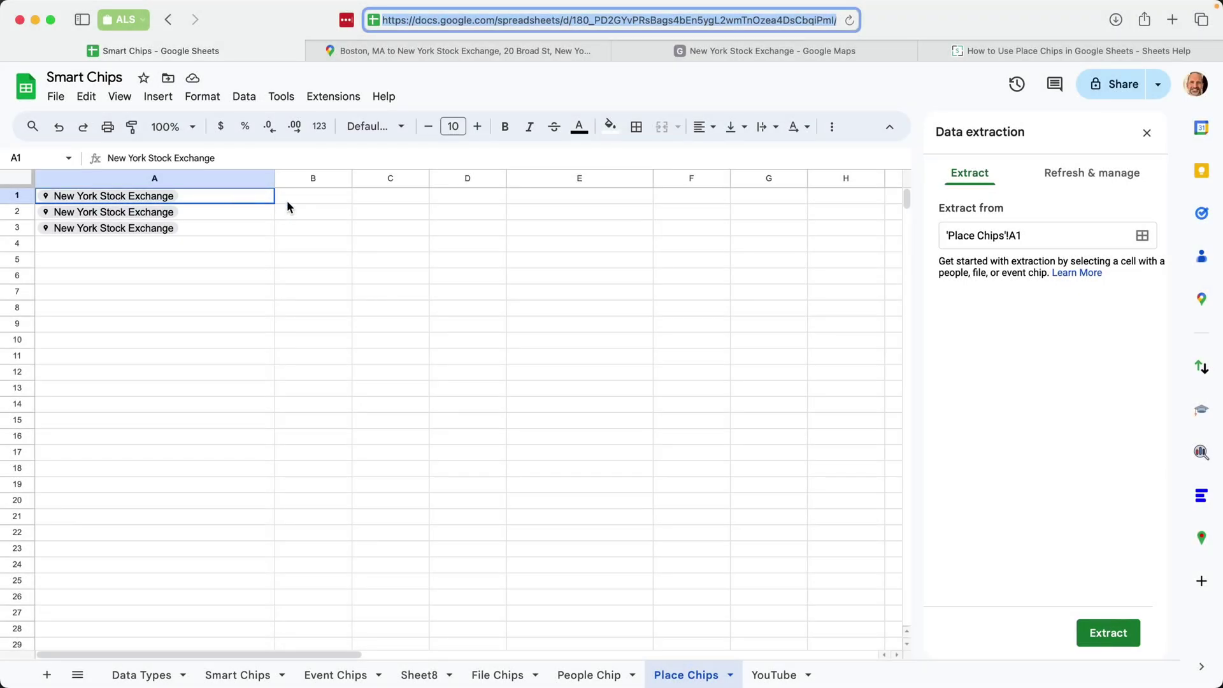
pyautogui.click(302, 201)
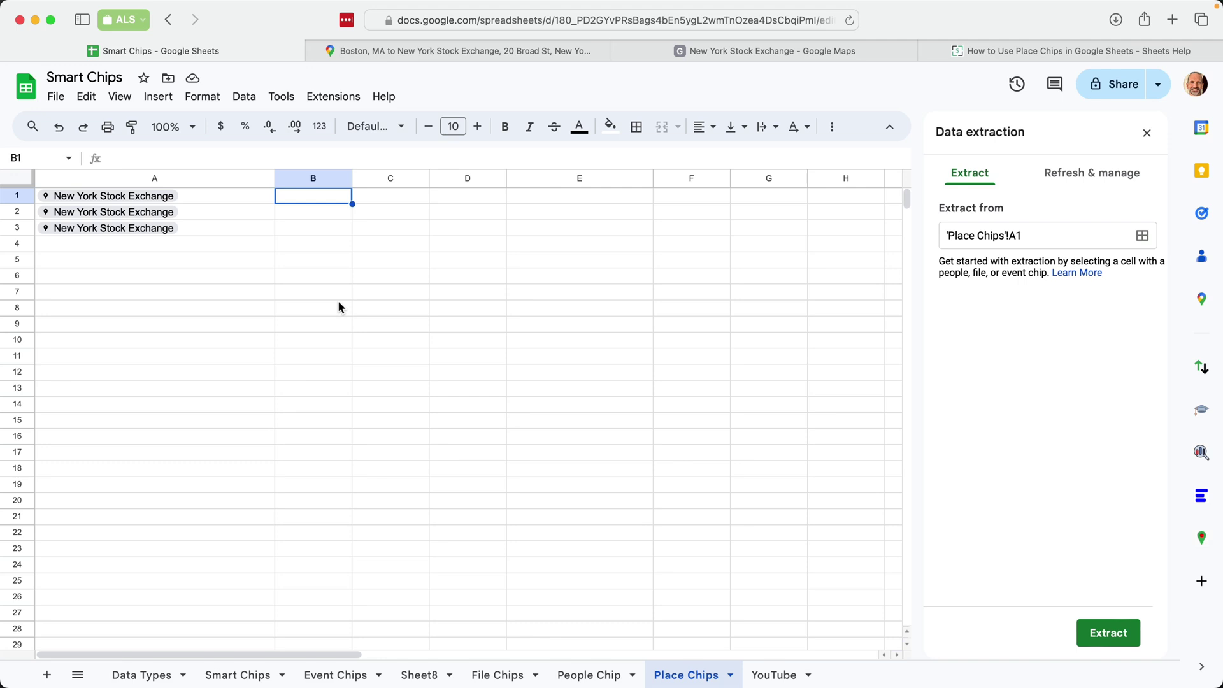
pyautogui.write('=')
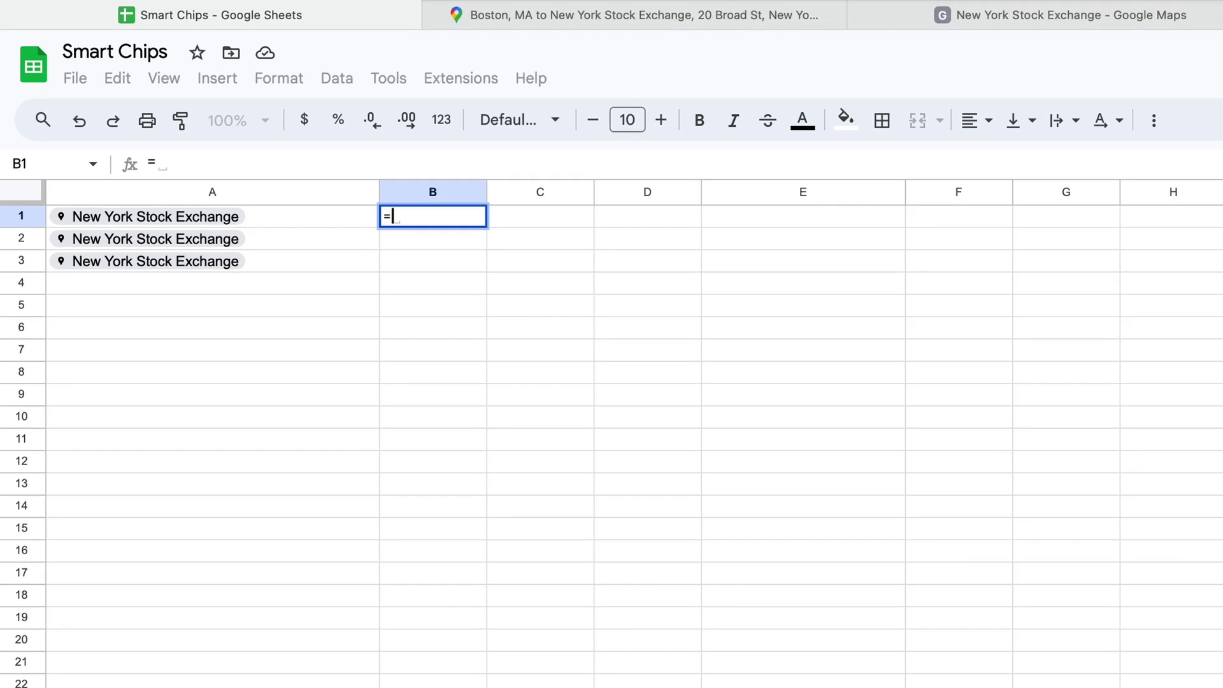
pyautogui.write('A1')
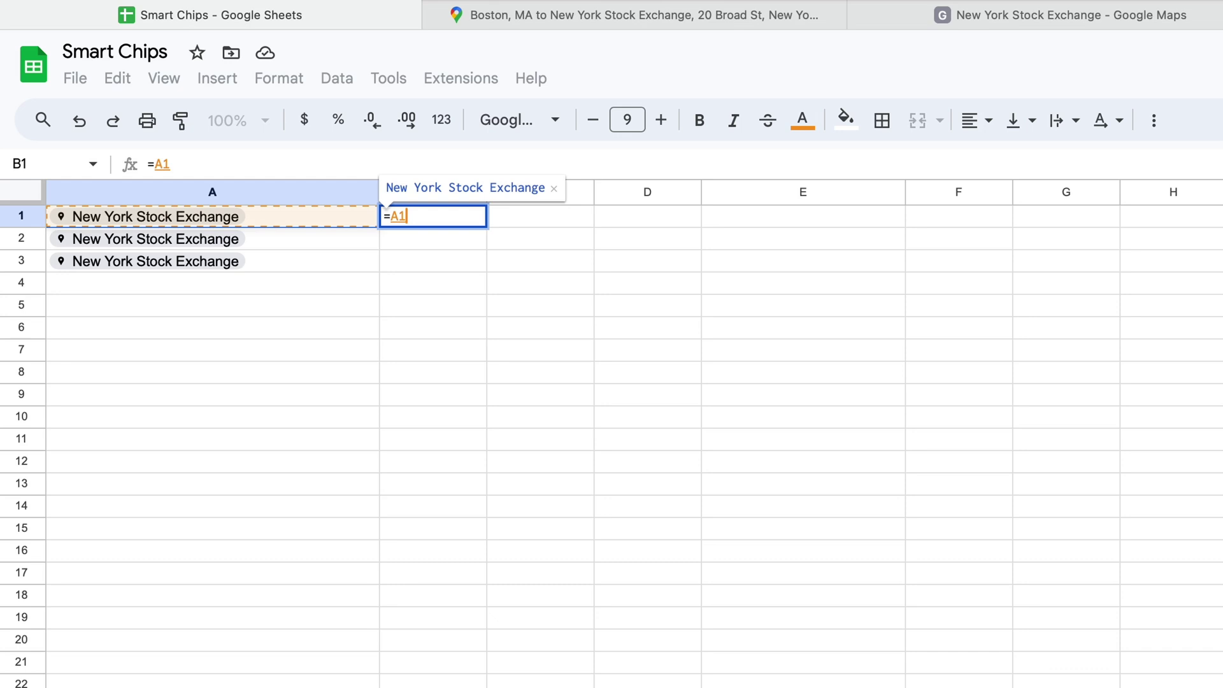
pyautogui.write('.')
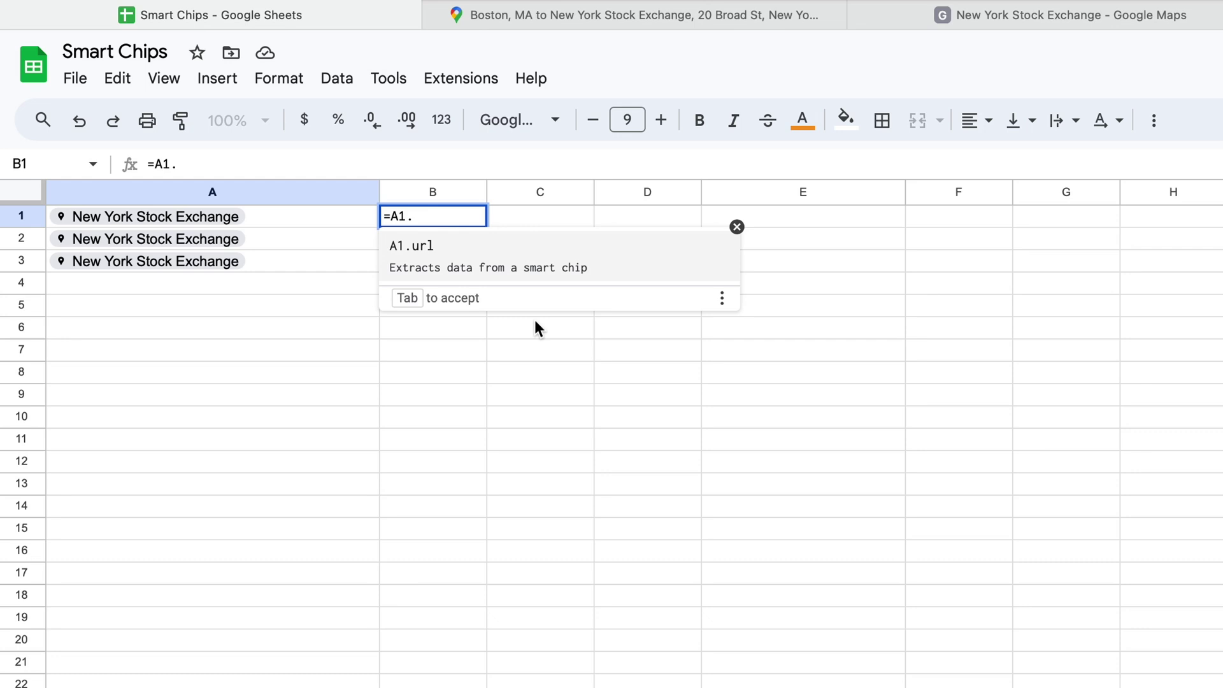
# Enter =A1.url in B1 to return the chip's Google Maps link.
pyautogui.click(530, 260)
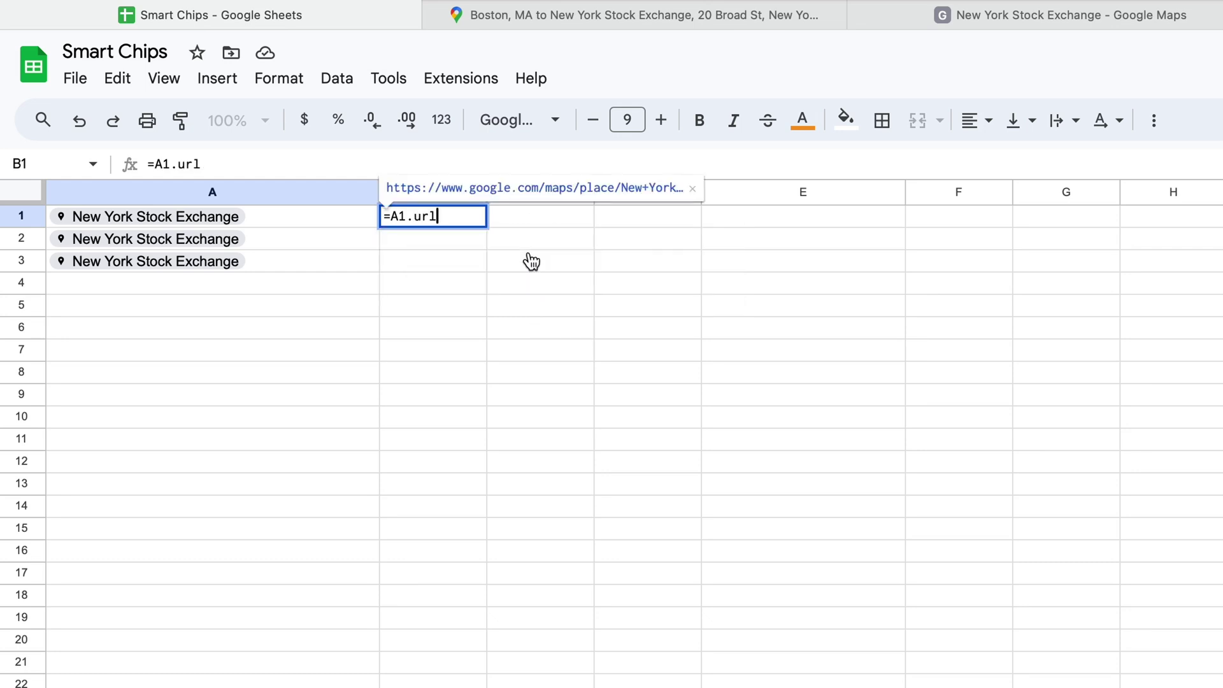
pyautogui.press('Return')
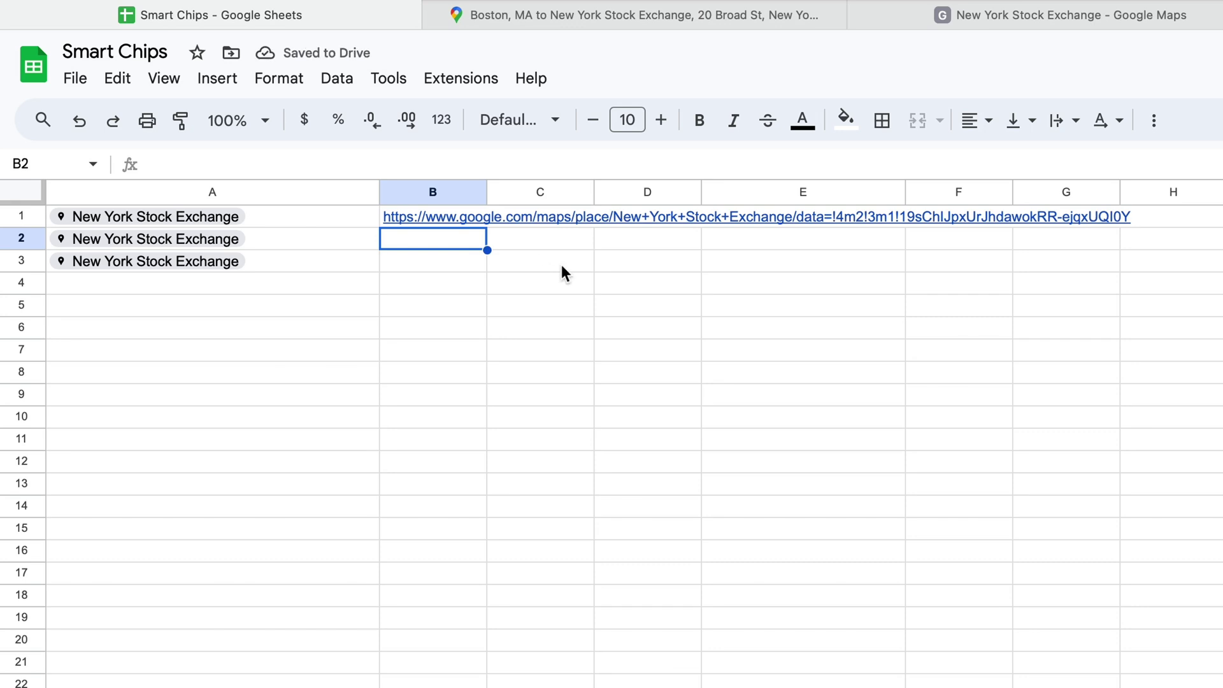
pyautogui.click(534, 286)
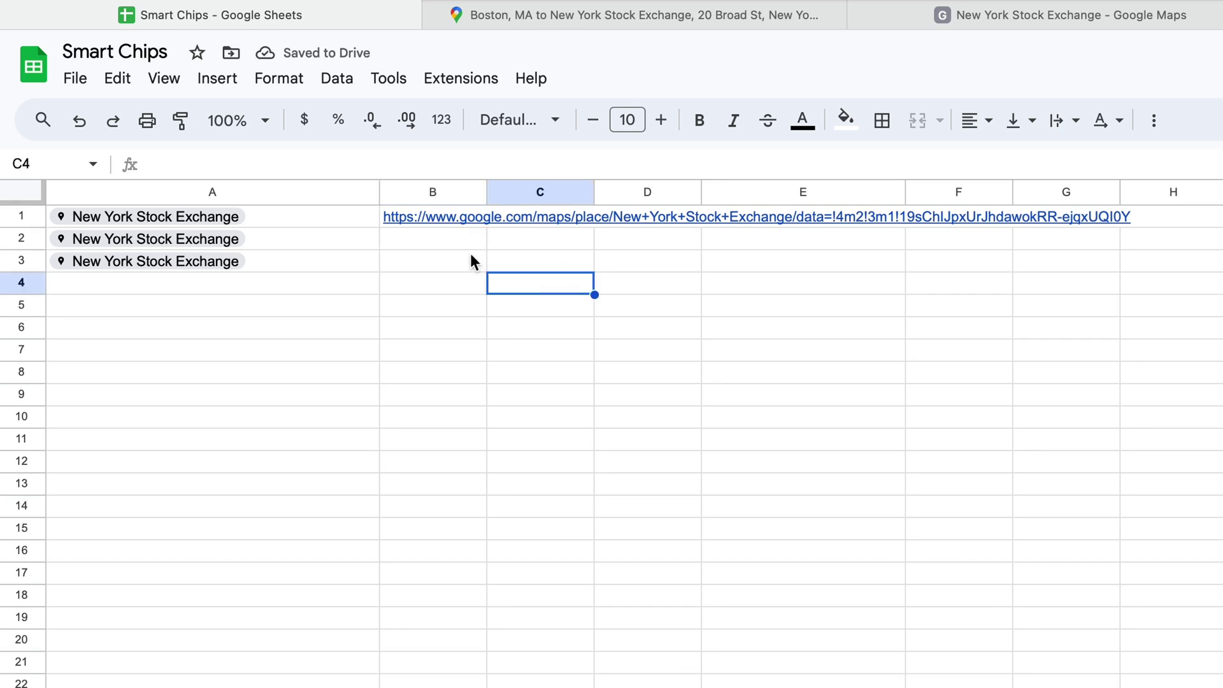
pyautogui.click(461, 218)
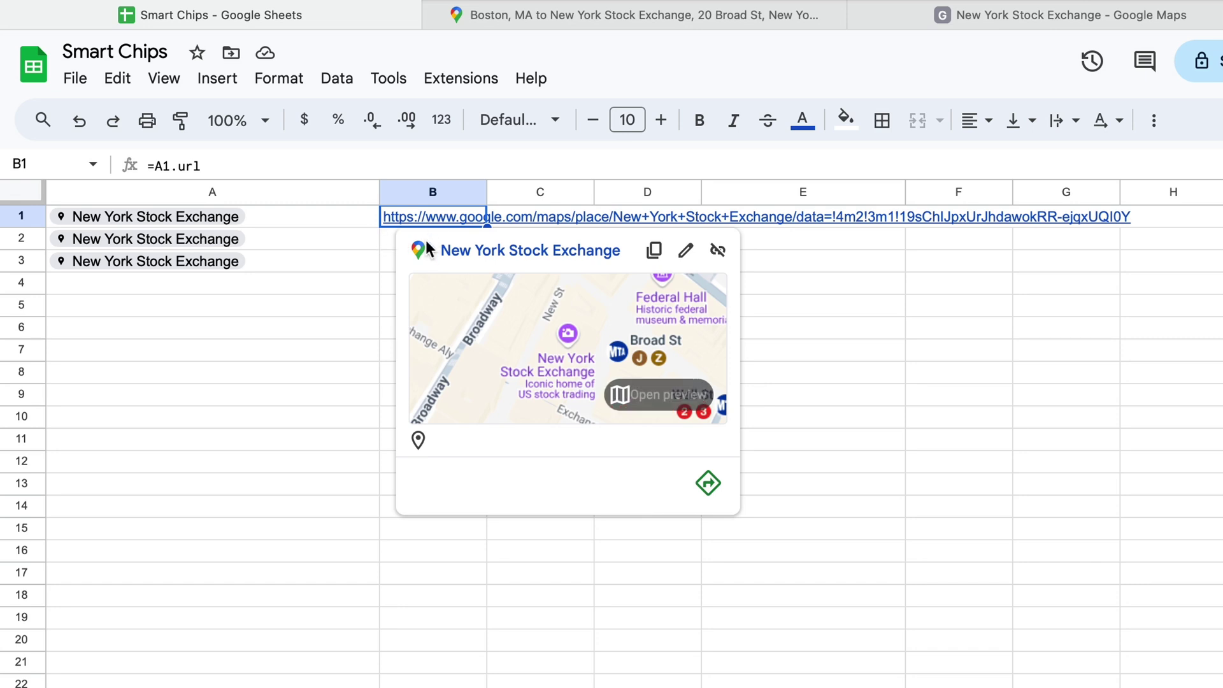
# Fill the url formula from B1 down to B17.
pyautogui.click(339, 248)
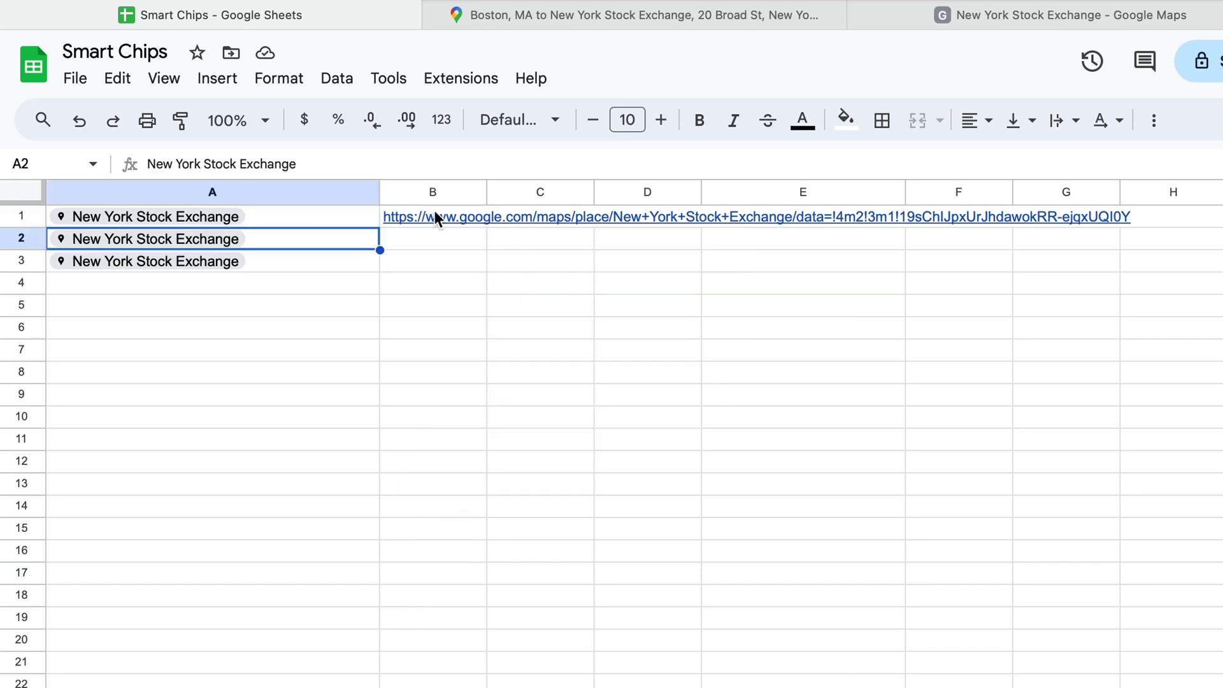
pyautogui.click(473, 216)
pyautogui.moveTo(488, 226); pyautogui.dragTo(449, 571)
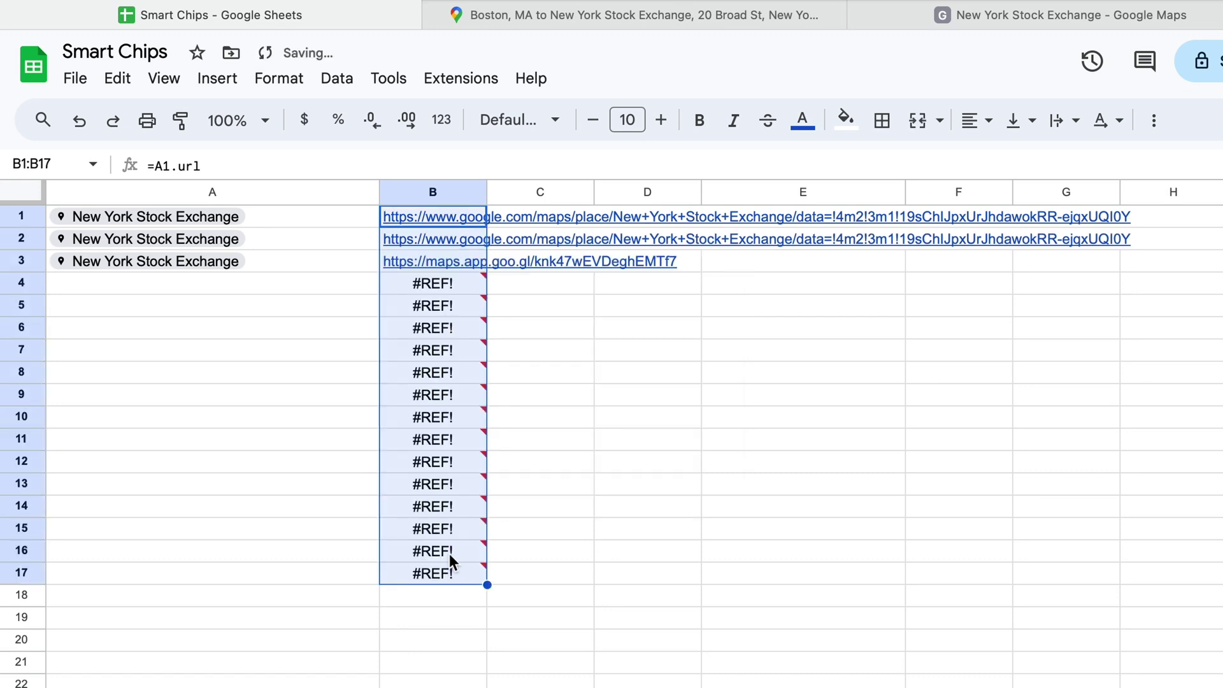
pyautogui.click(534, 276)
pyautogui.moveTo(574, 262)
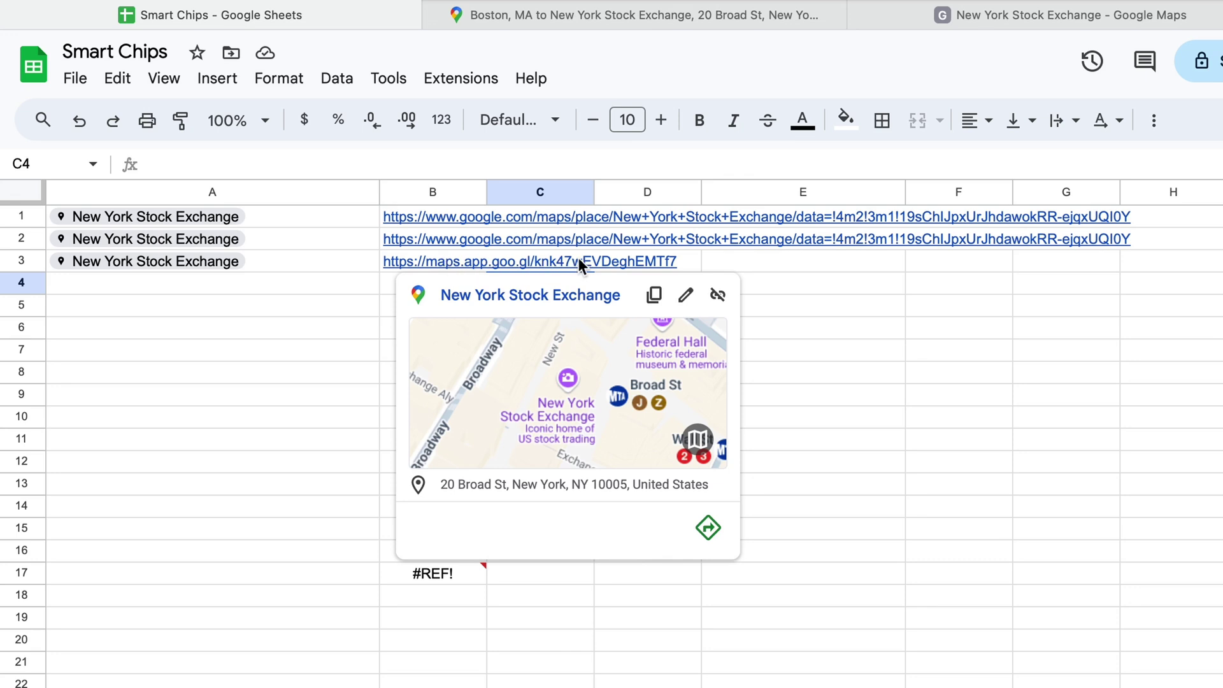
# Inspect B3's link, then select the #REF! range A4:D18.
pyautogui.click(440, 260)
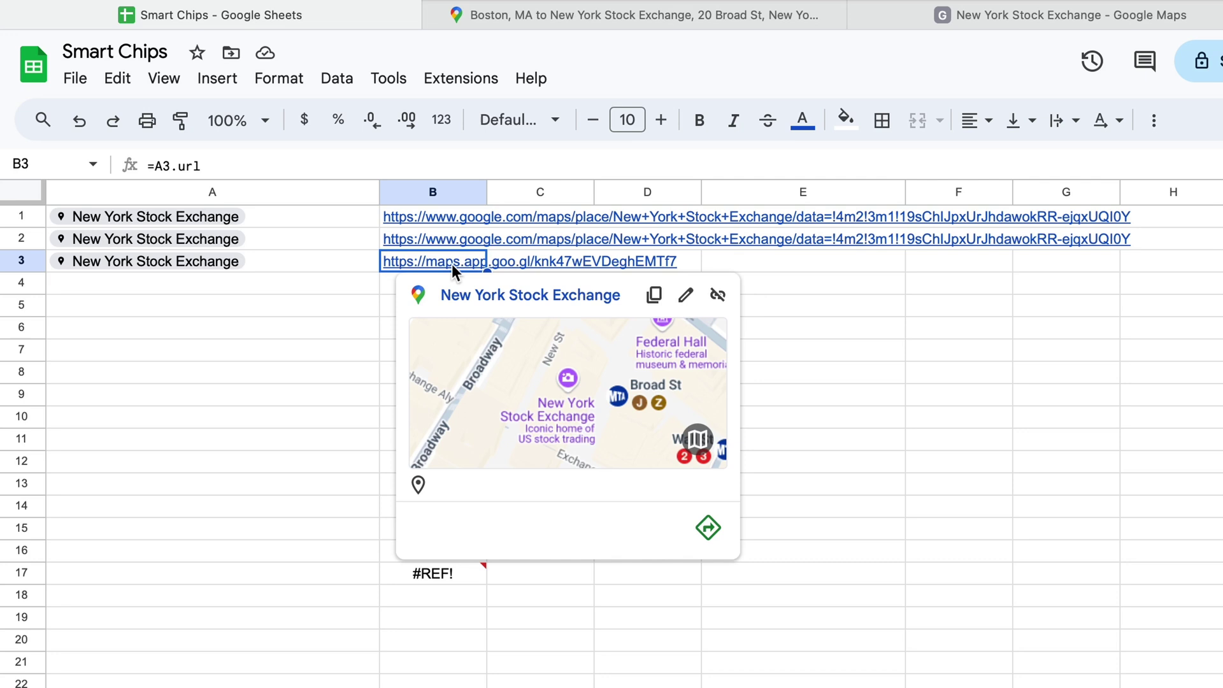
pyautogui.click(228, 327)
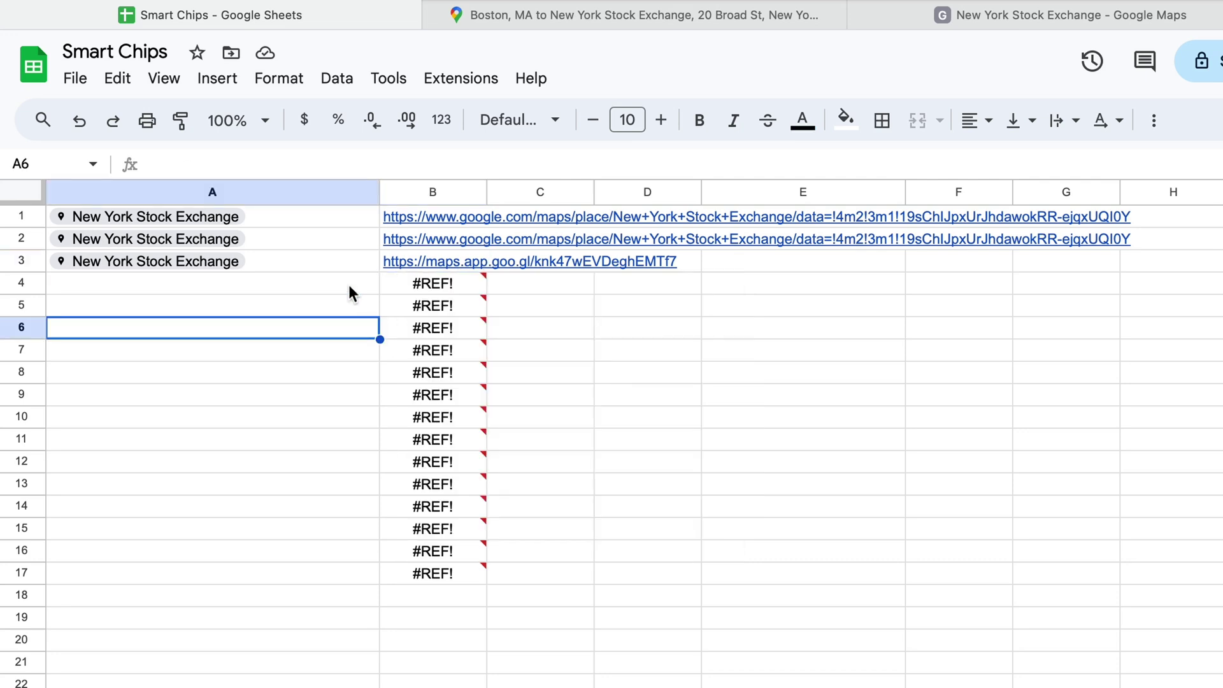
pyautogui.moveTo(348, 285); pyautogui.dragTo(604, 607)
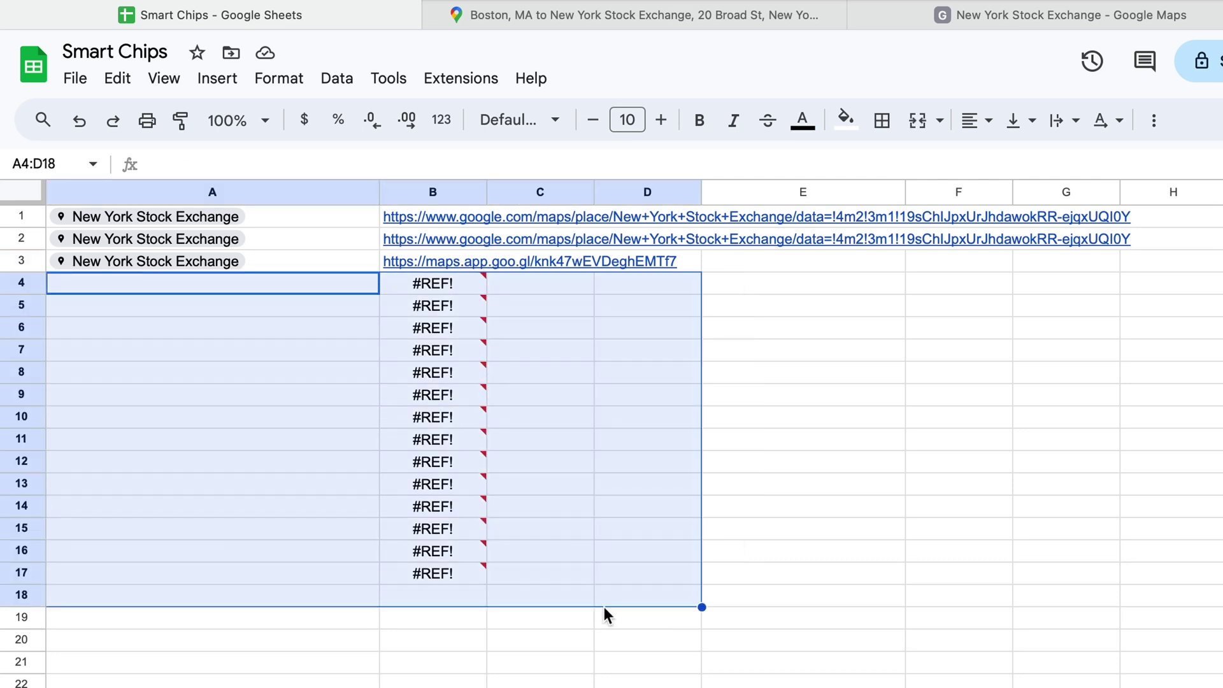
# Delete the #REF! errors in A4:D18 and the map links in B1:E7.
pyautogui.press('Delete')
pyautogui.press('Up')
pyautogui.press('Up')
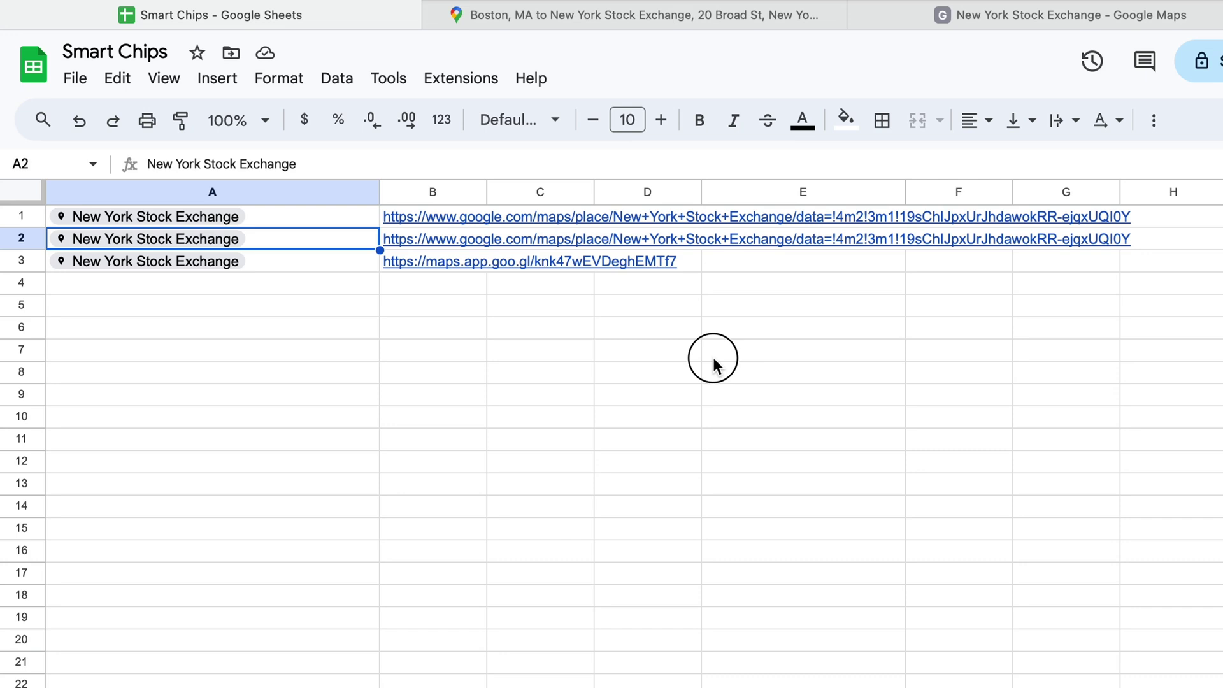
pyautogui.moveTo(713, 357); pyautogui.dragTo(462, 225)
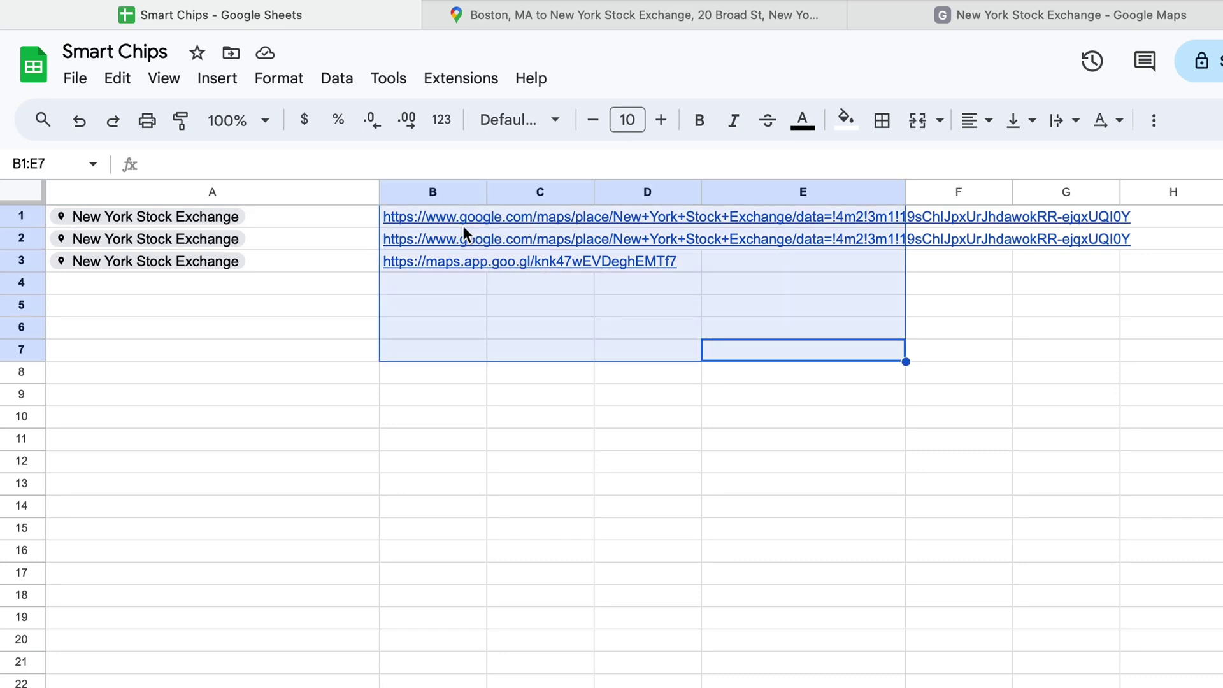
pyautogui.press('Delete')
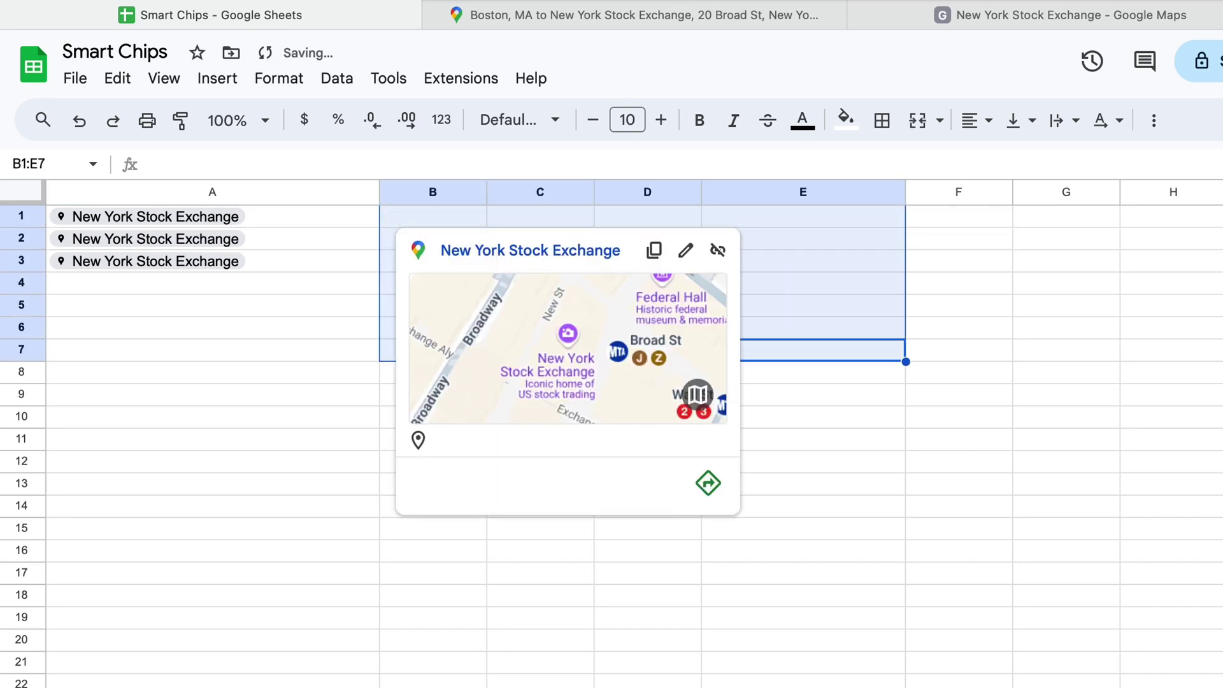
# Move the selection back to cell B1.
pyautogui.press('Down')
pyautogui.press('Left')
pyautogui.press('Left')
pyautogui.press('Left')
pyautogui.press('Left')
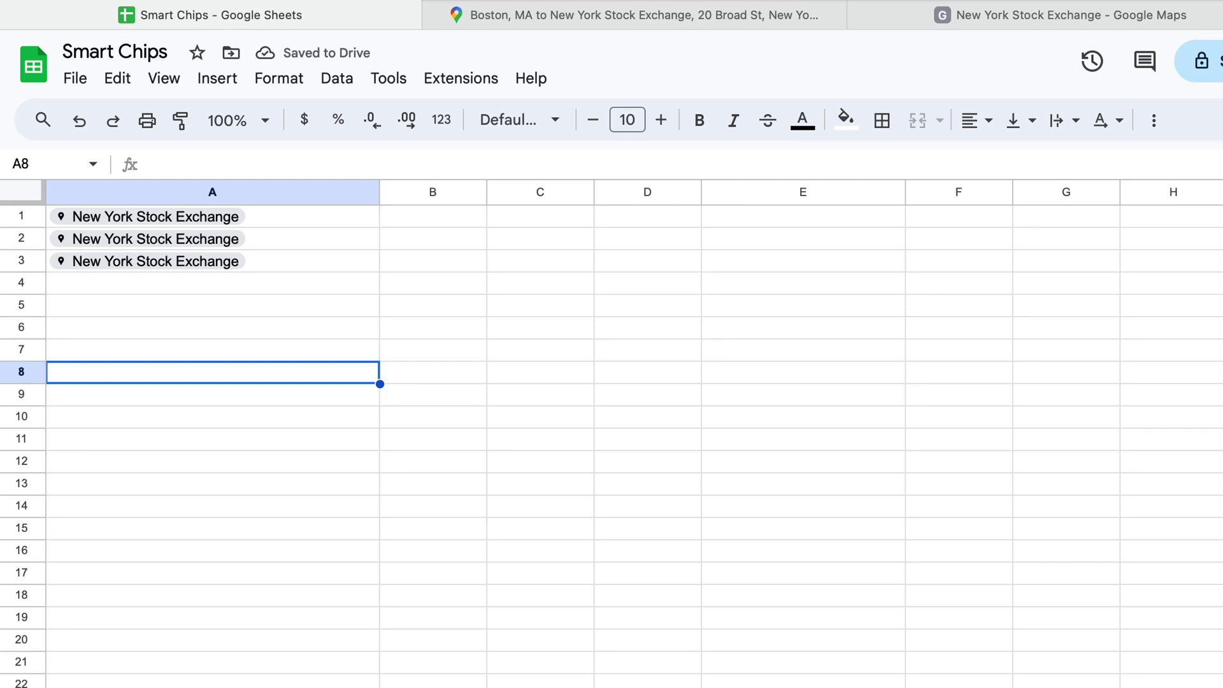
pyautogui.press('Up')
pyautogui.press('Up')
pyautogui.press('Up')
pyautogui.press('Up')
pyautogui.press('Up')
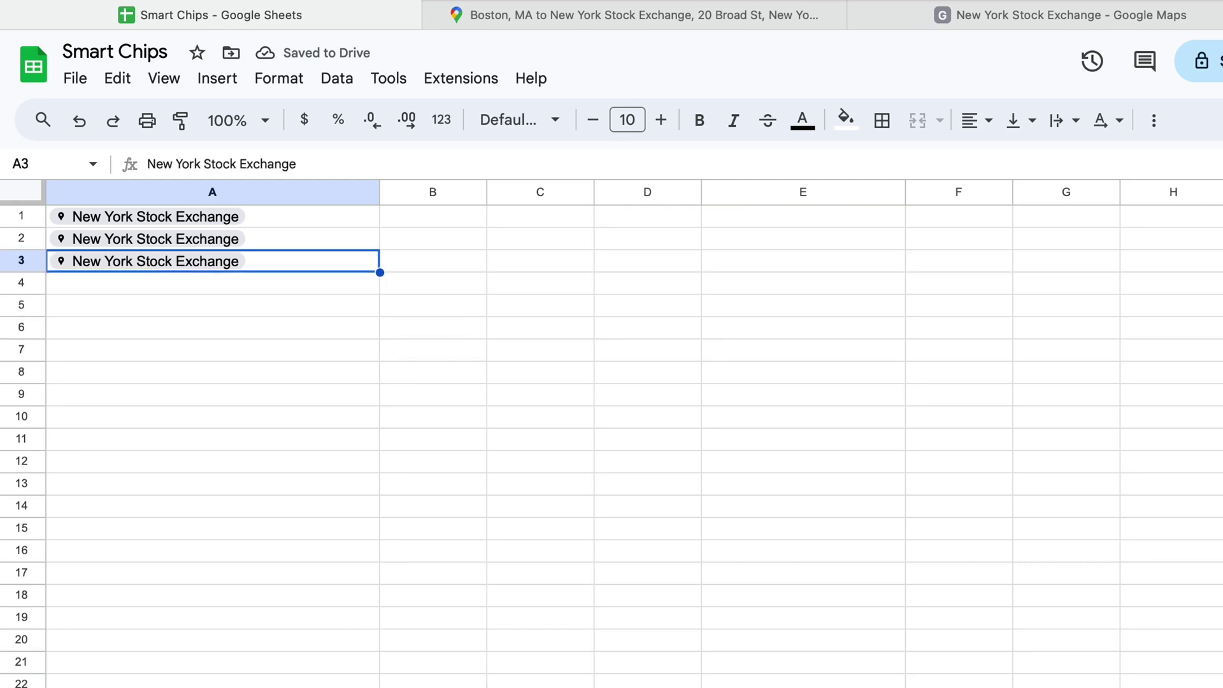
pyautogui.press('Up')
pyautogui.press('Up')
pyautogui.press('Right')
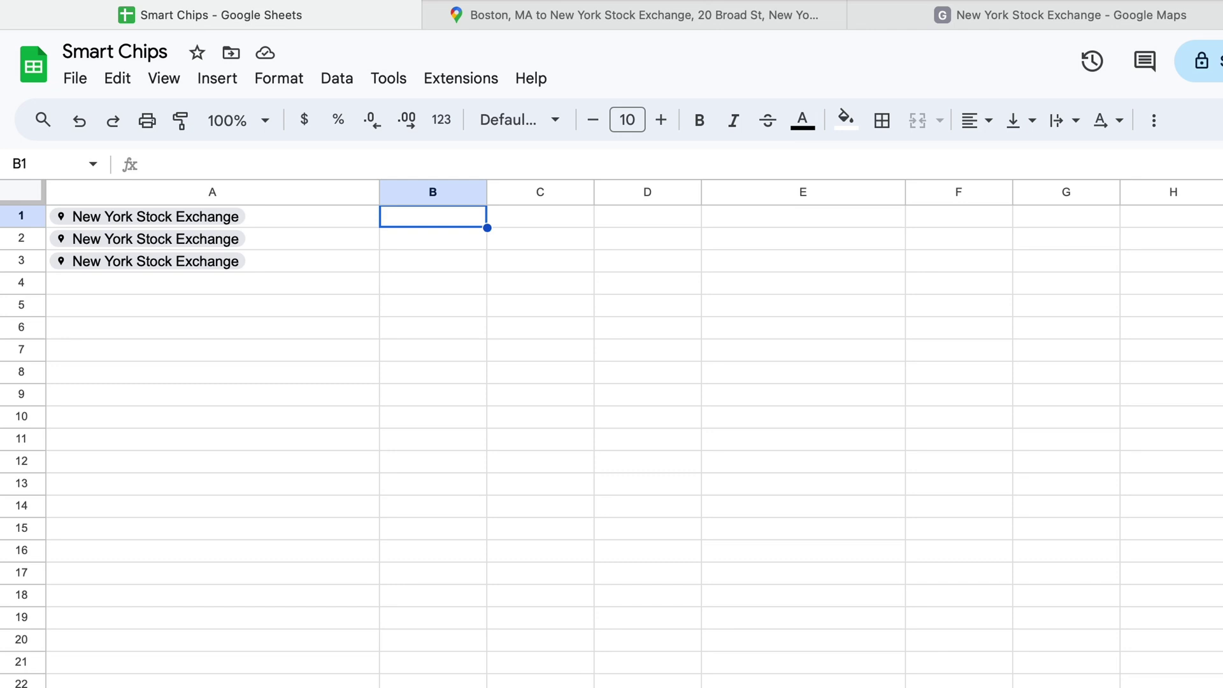
pyautogui.write('Boston')
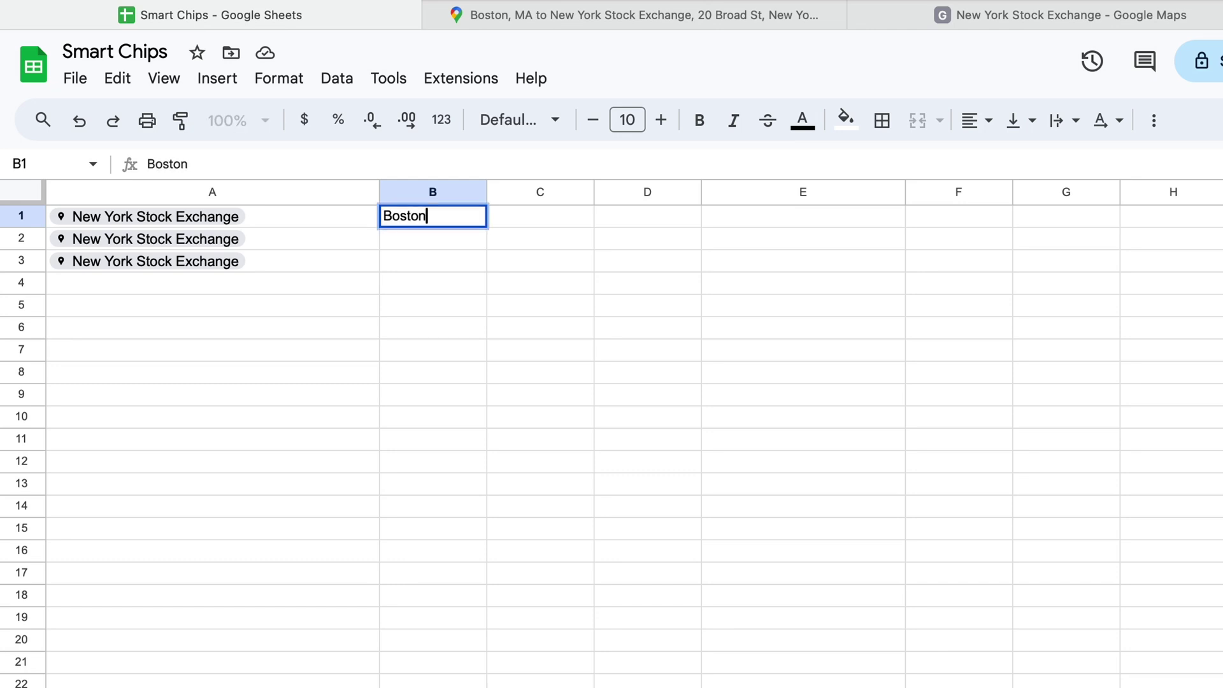
pyautogui.write(', MA')
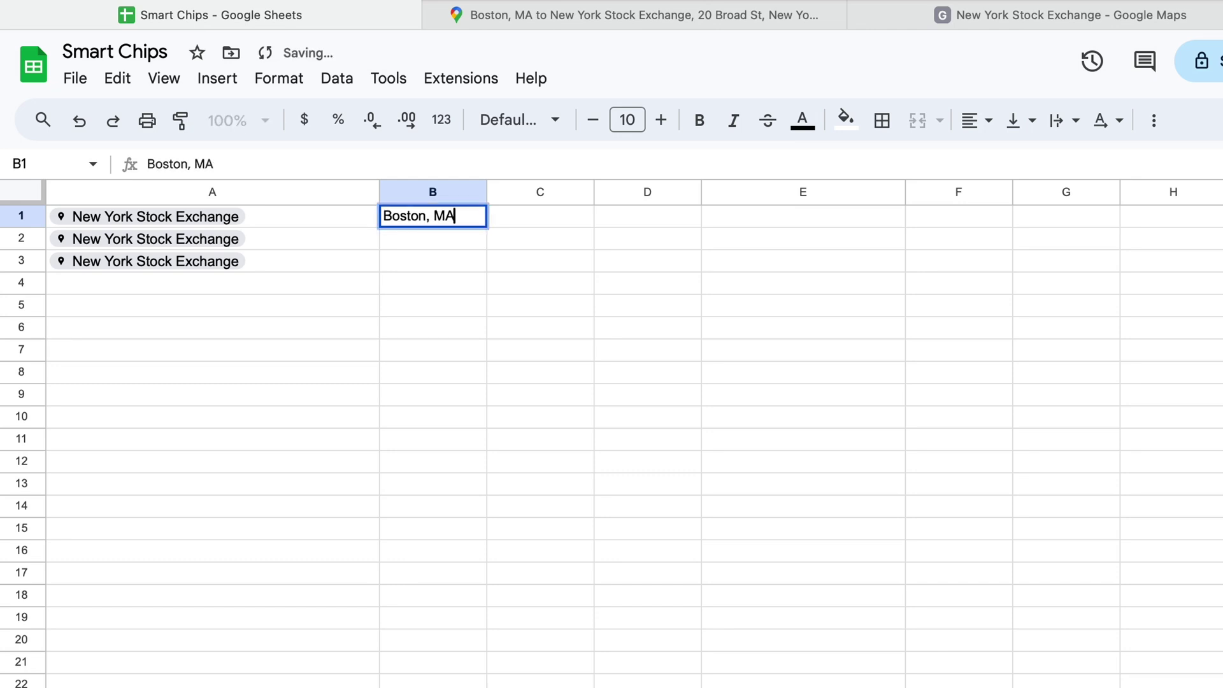
# Enter Boston, MA, Baltimore, MD and Washington D.C. as destinations in column B.
pyautogui.press('Return')
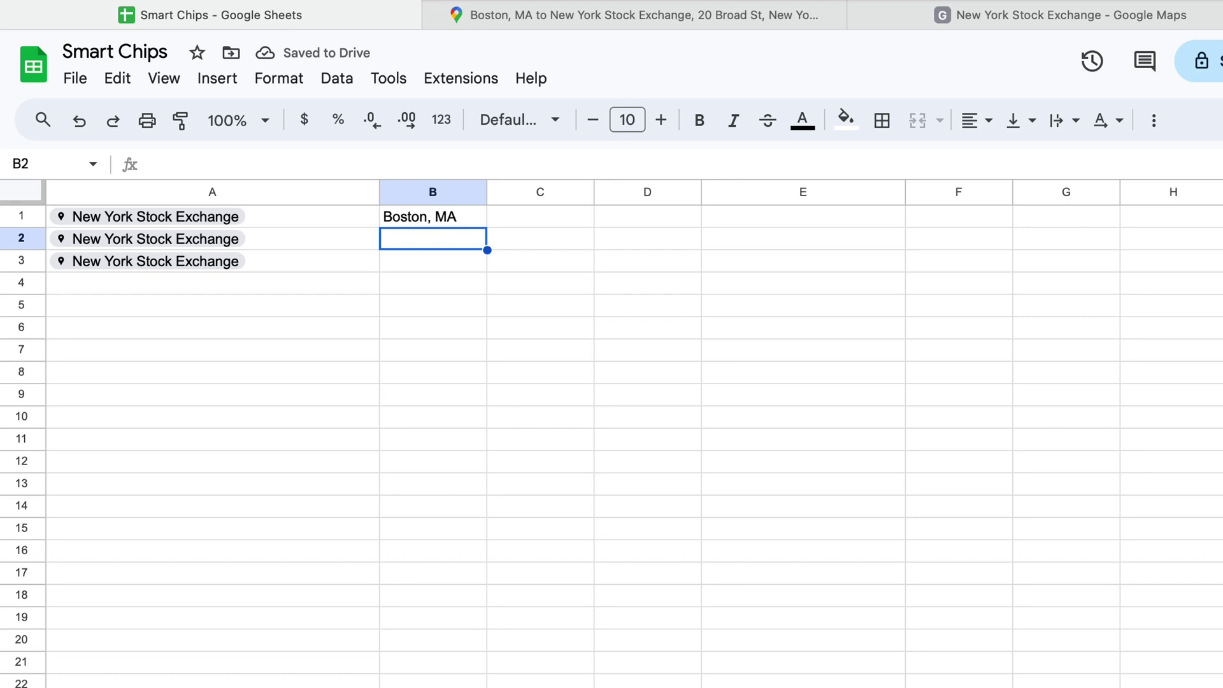
pyautogui.write('Baltimore')
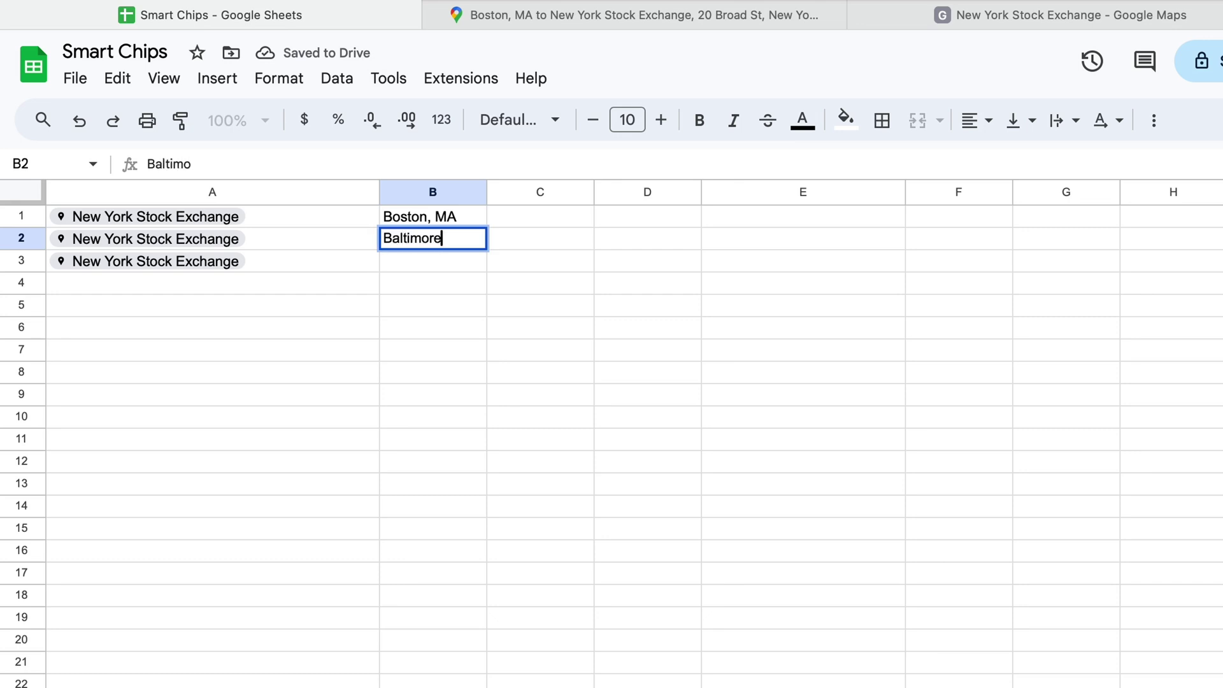
pyautogui.write(', MD')
pyautogui.press('Return')
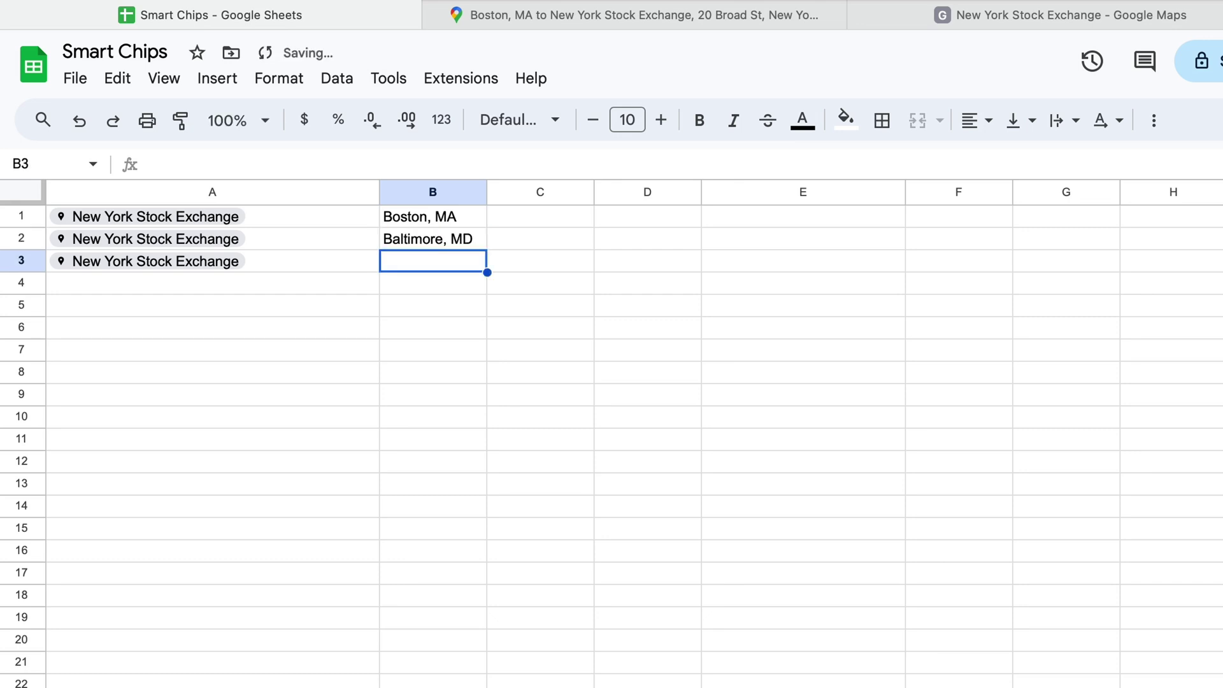
pyautogui.write('Wash')
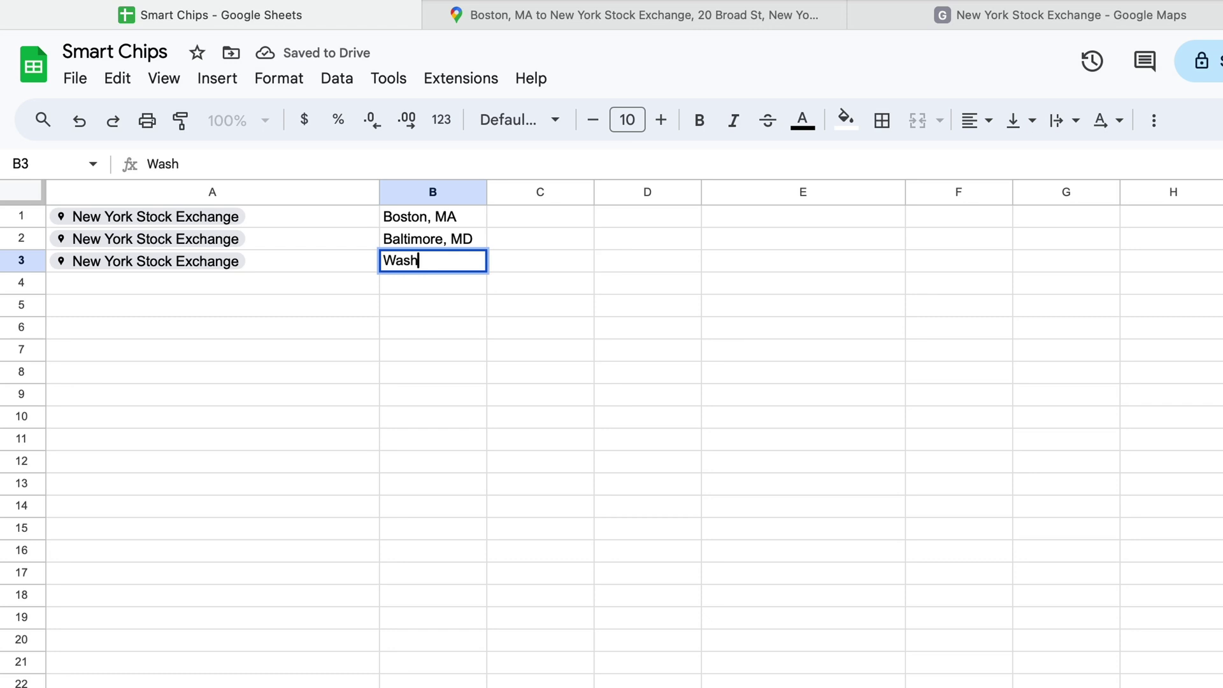
pyautogui.write('ington D')
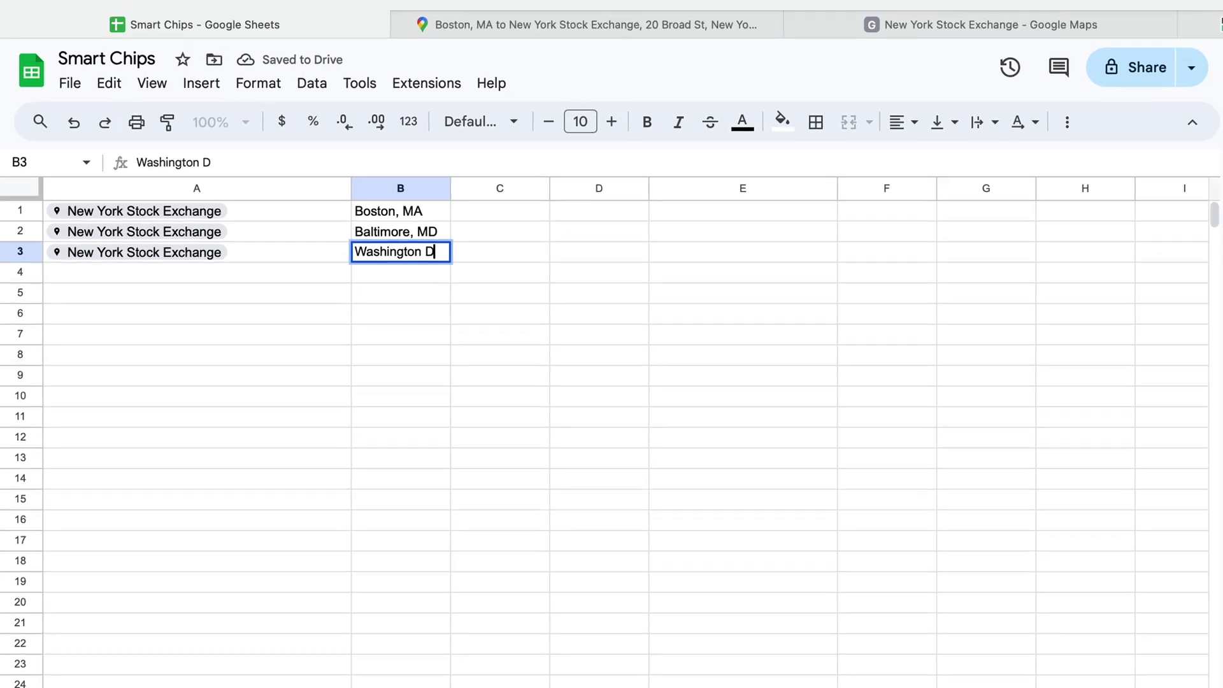
pyautogui.write('C,')
pyautogui.press('BackSpace')
pyautogui.press('BackSpace')
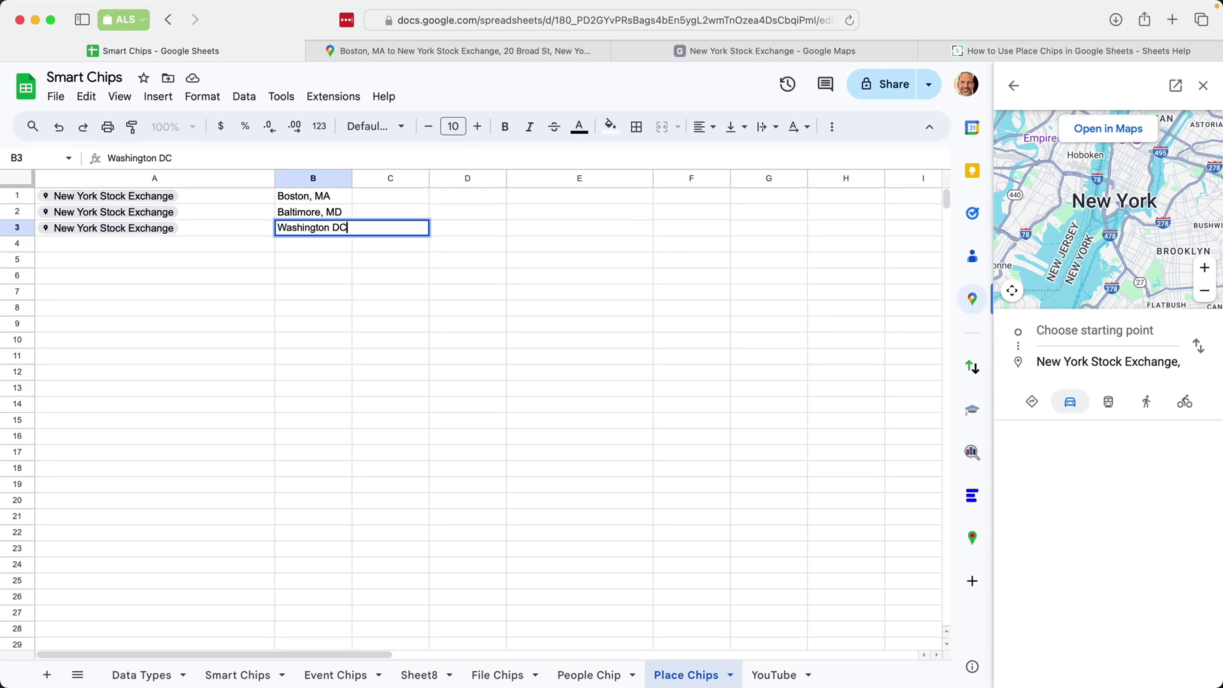
pyautogui.press('BackSpace')
pyautogui.write('.c.')
pyautogui.press('BackSpace')
pyautogui.press('BackSpace')
pyautogui.write('C.')
pyautogui.press('Return')
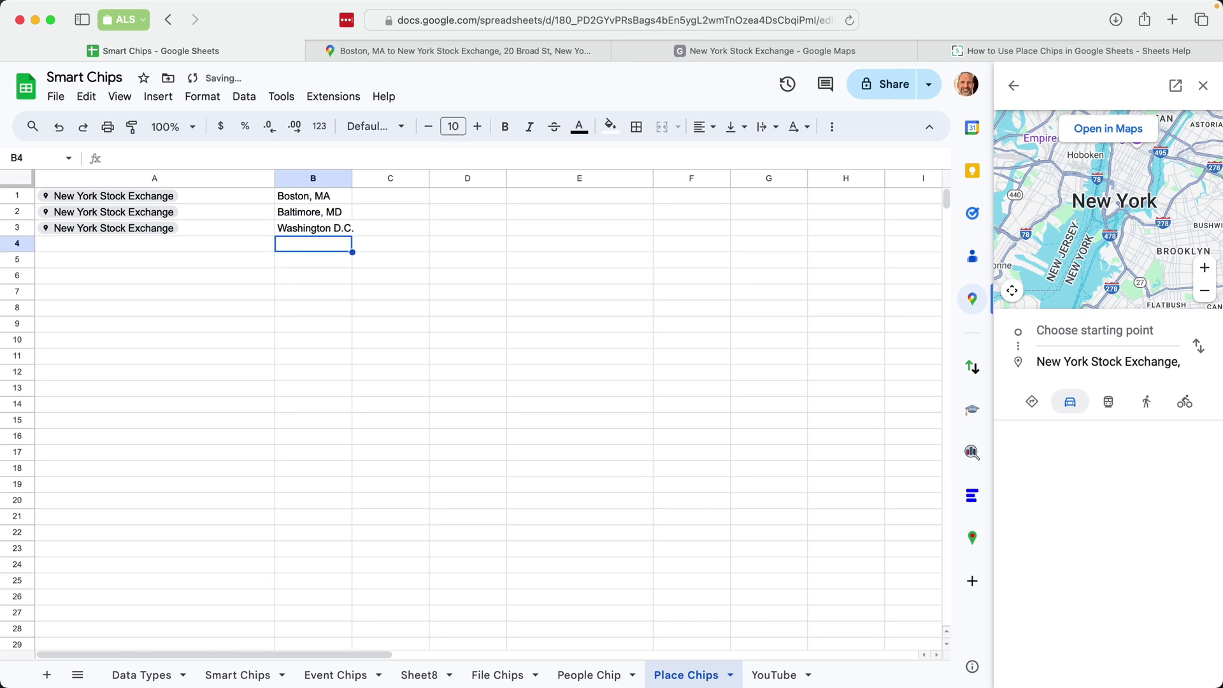
# Select the start chips and destination cities in A2:B4 and close the Data extraction panel.
pyautogui.click(1203, 85)
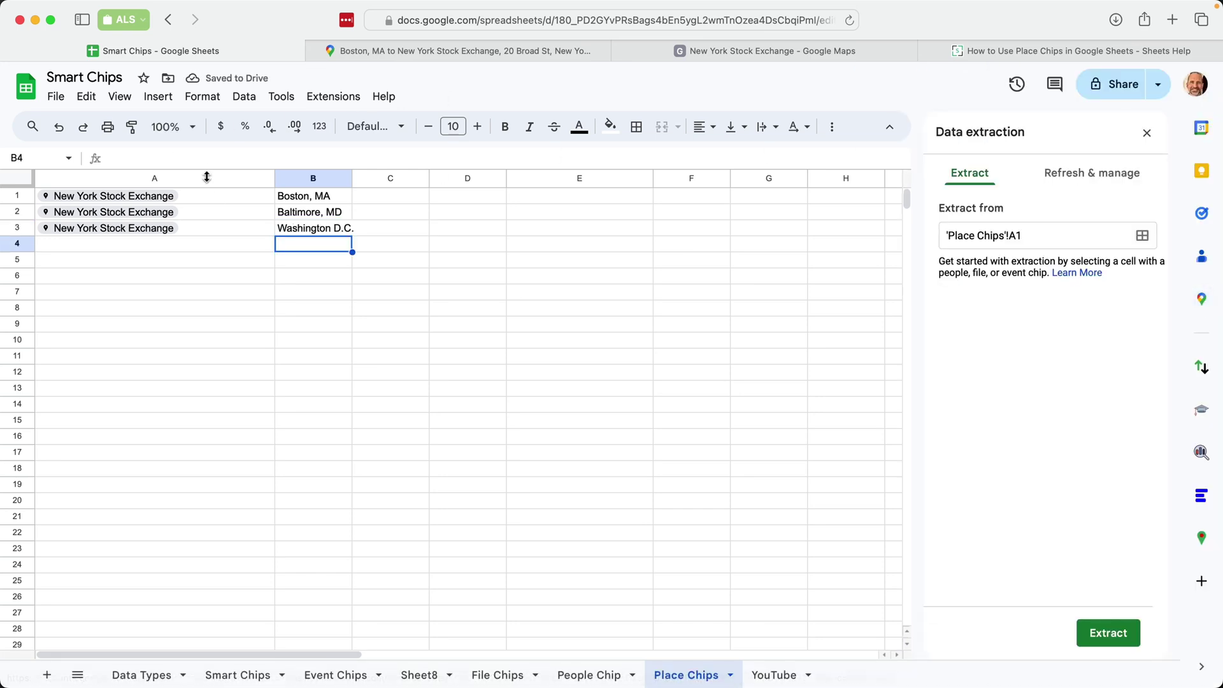
pyautogui.moveTo(218, 197); pyautogui.dragTo(288, 245)
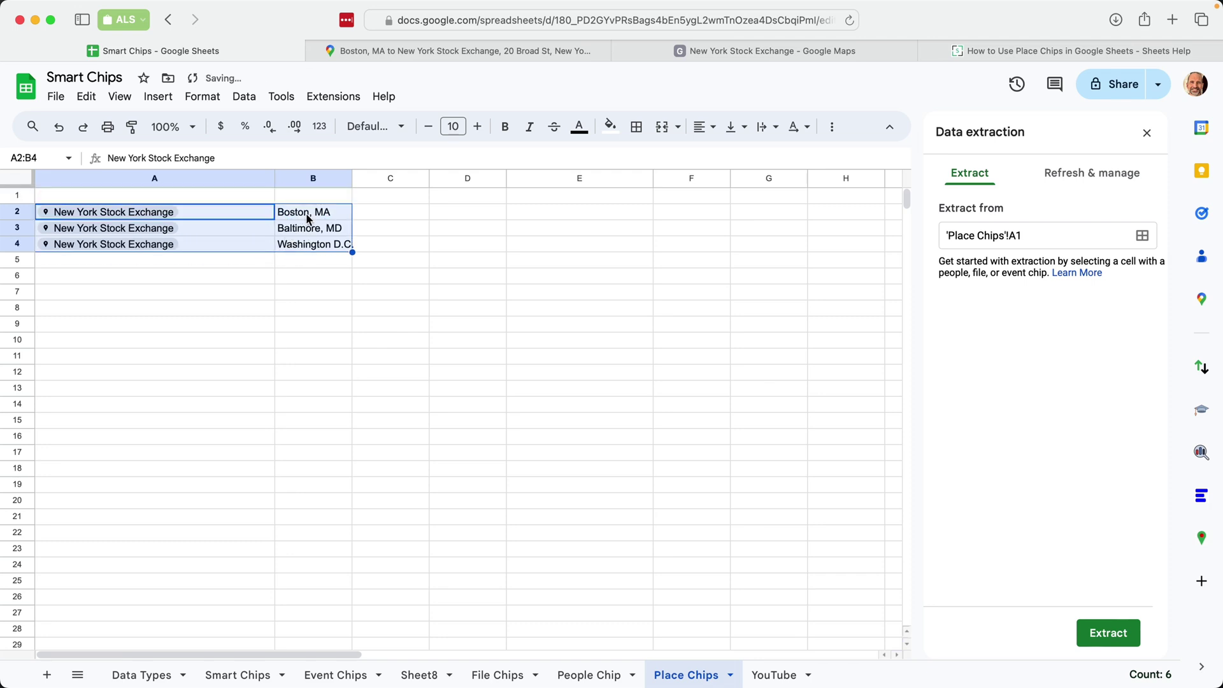
pyautogui.click(296, 219)
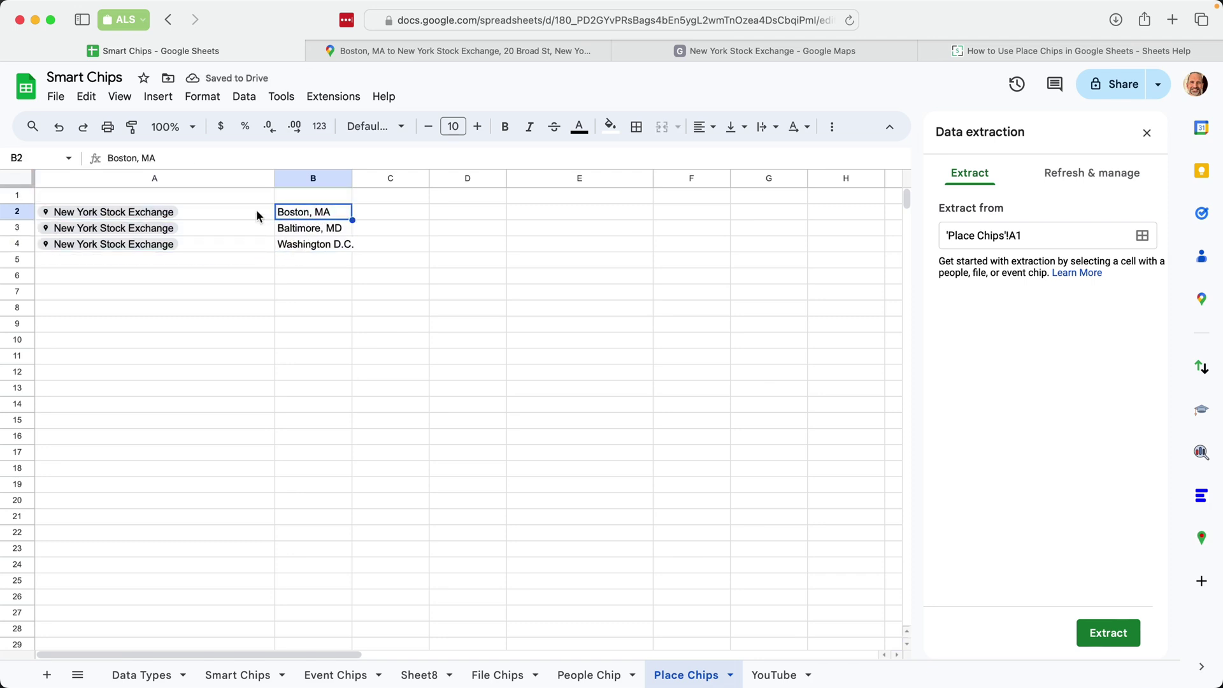
pyautogui.moveTo(256, 213); pyautogui.dragTo(316, 250)
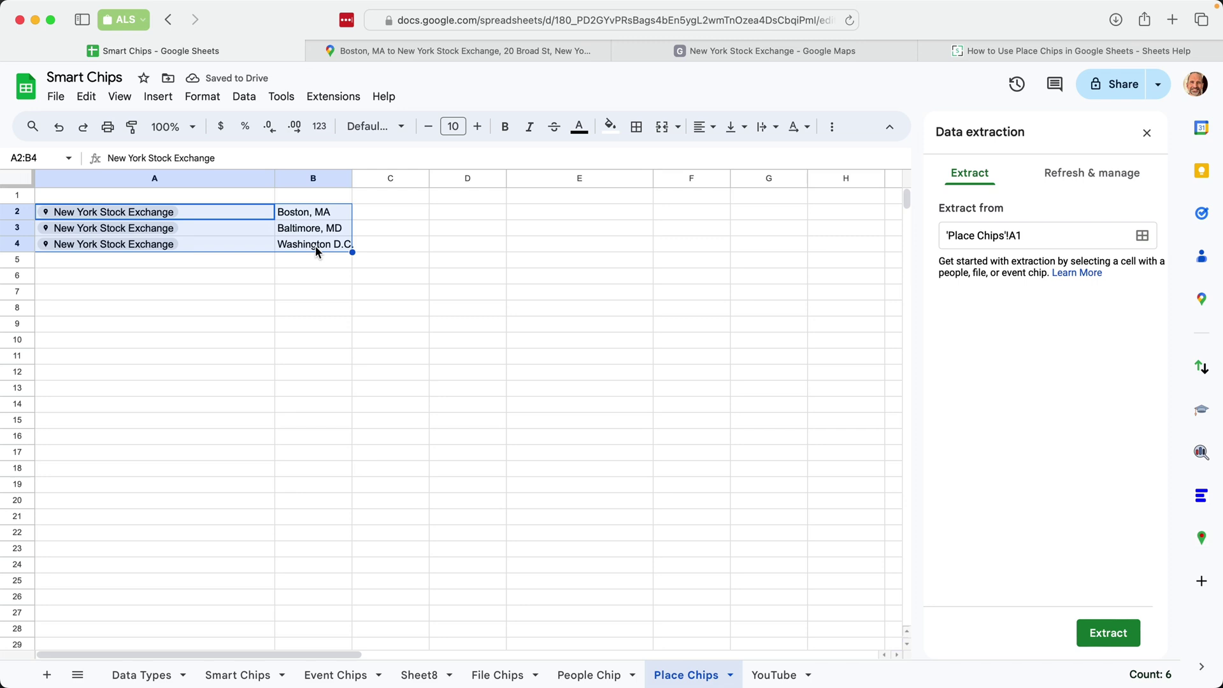
pyautogui.click(1147, 133)
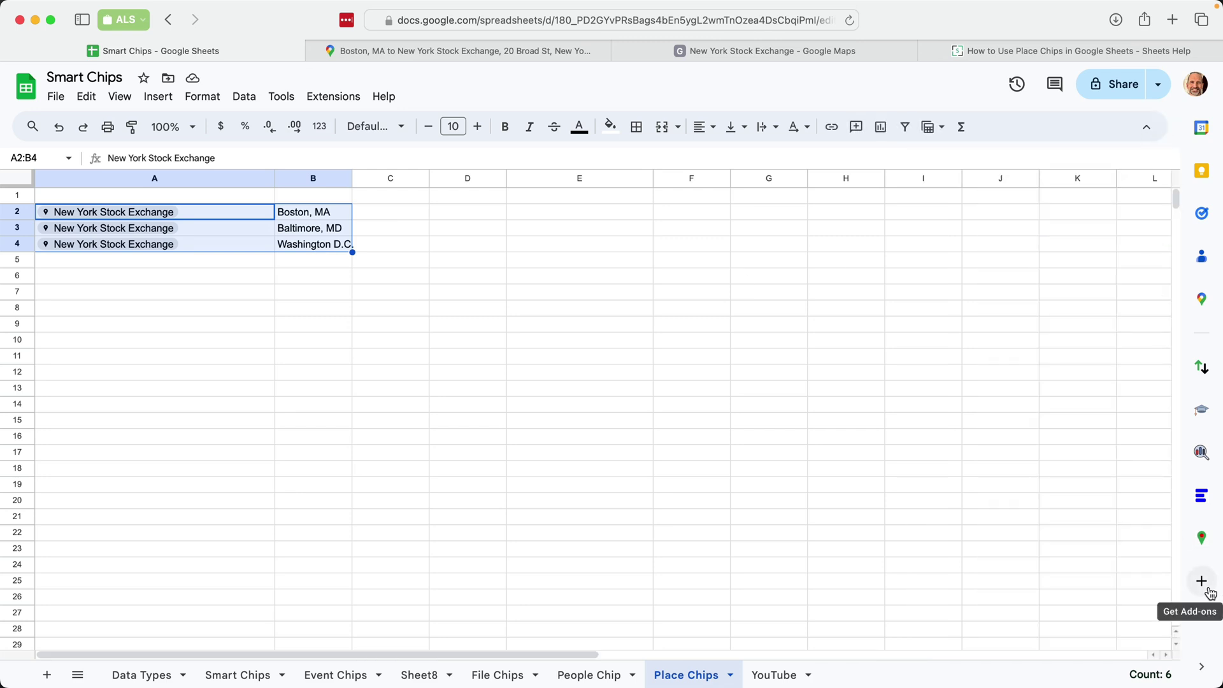
# In TripTally, use the existing sheet with starts A2:A4 and ends B2:B4.
pyautogui.click(1202, 539)
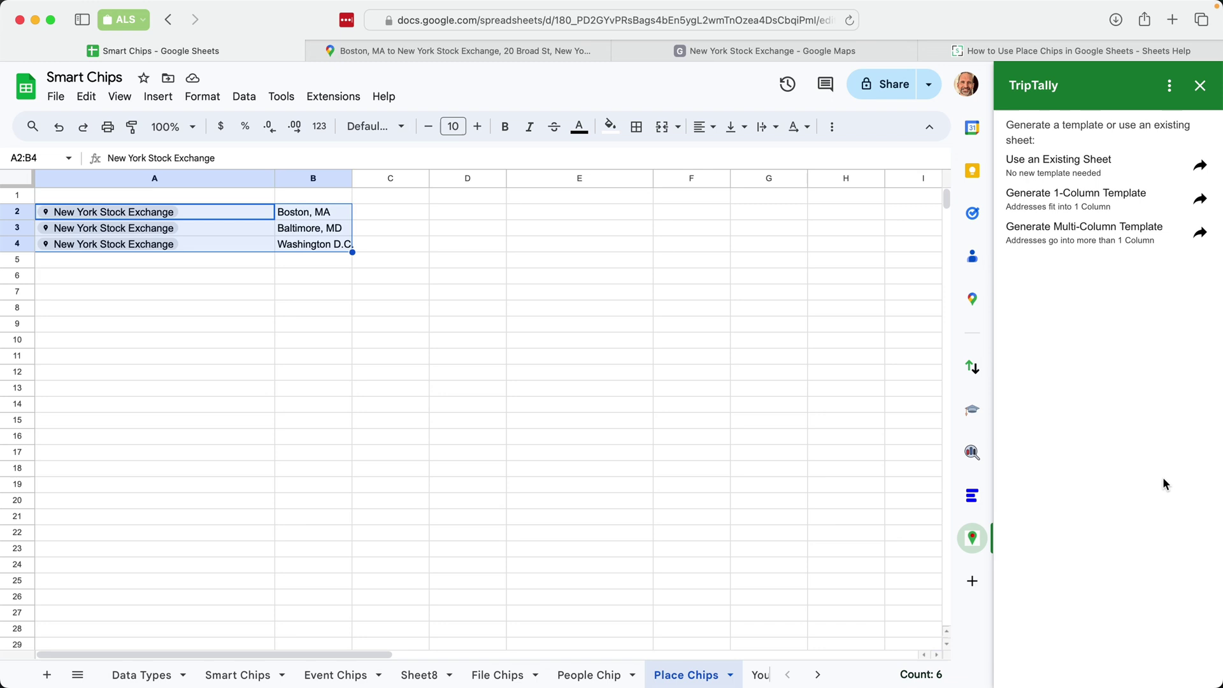
pyautogui.click(1071, 179)
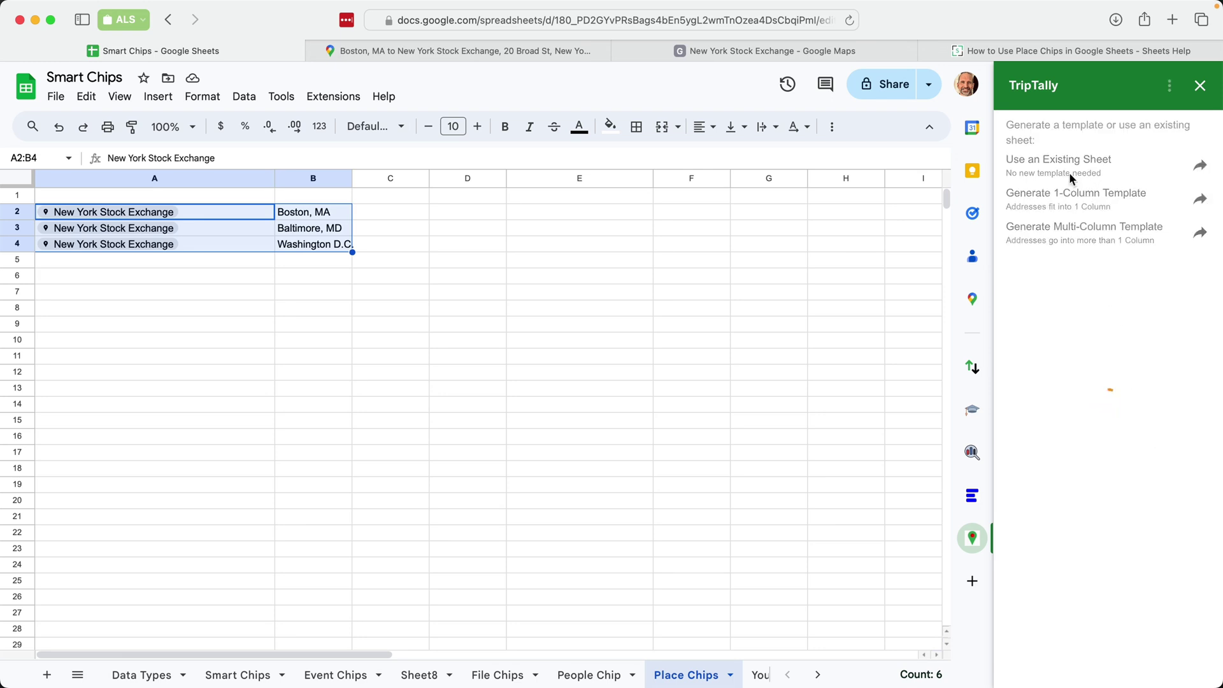
pyautogui.click(1050, 169)
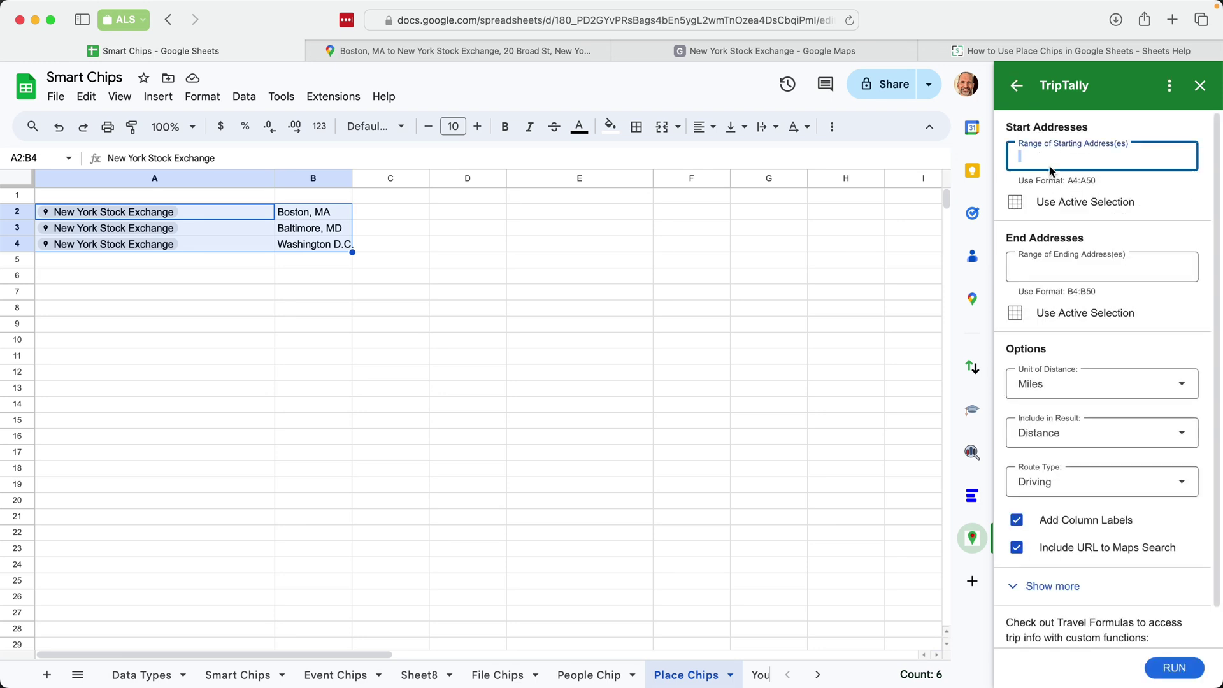
pyautogui.write('A')
pyautogui.write('2:A')
pyautogui.write('4')
pyautogui.press('Tab')
pyautogui.press('Tab')
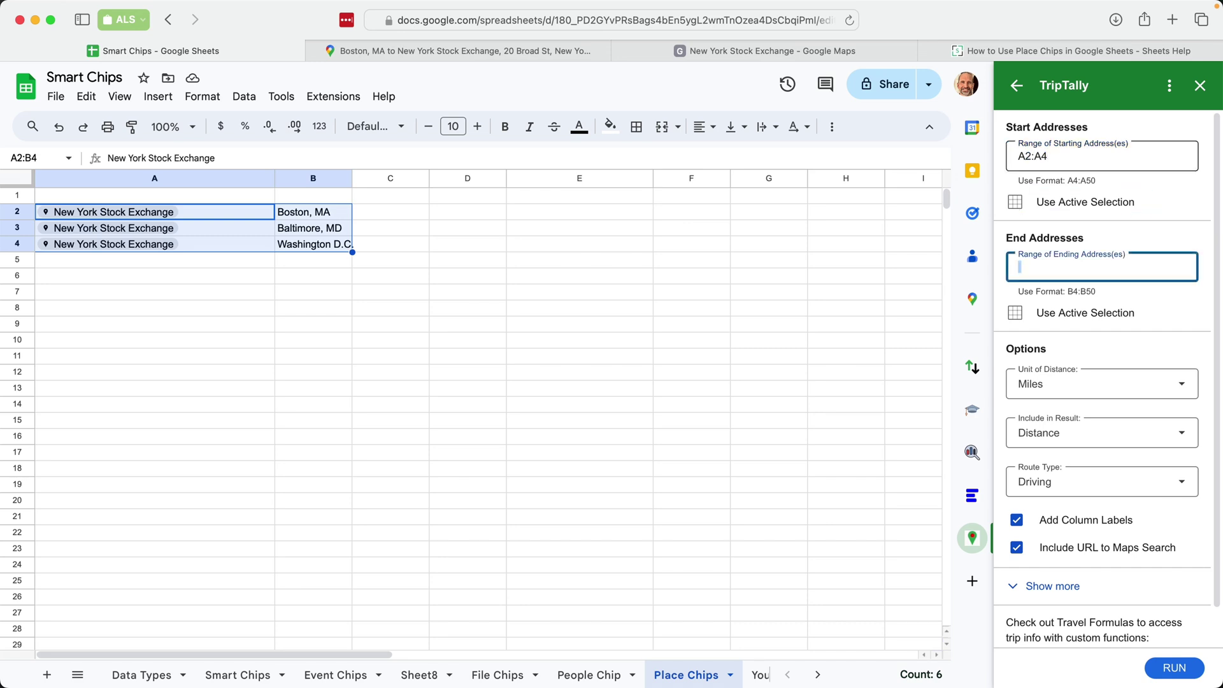
pyautogui.write('B@')
pyautogui.press('BackSpace')
pyautogui.write('2:B4')
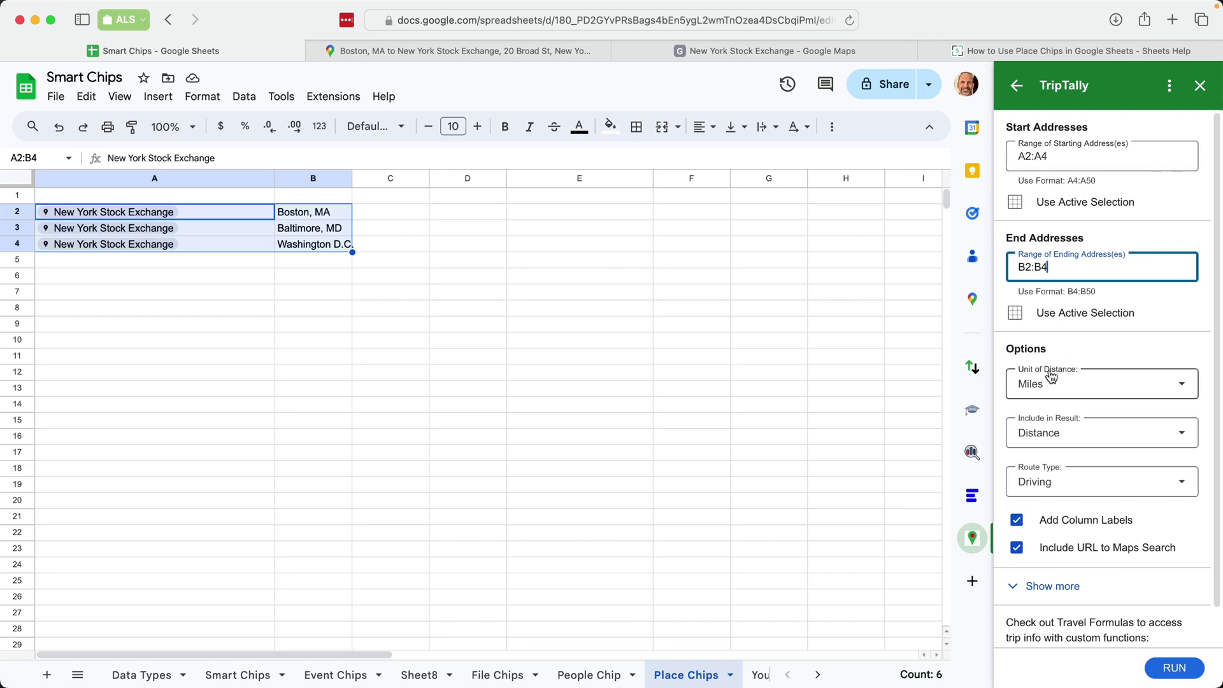
# Set Include in Result to Distance & Time.
pyautogui.click(1057, 433)
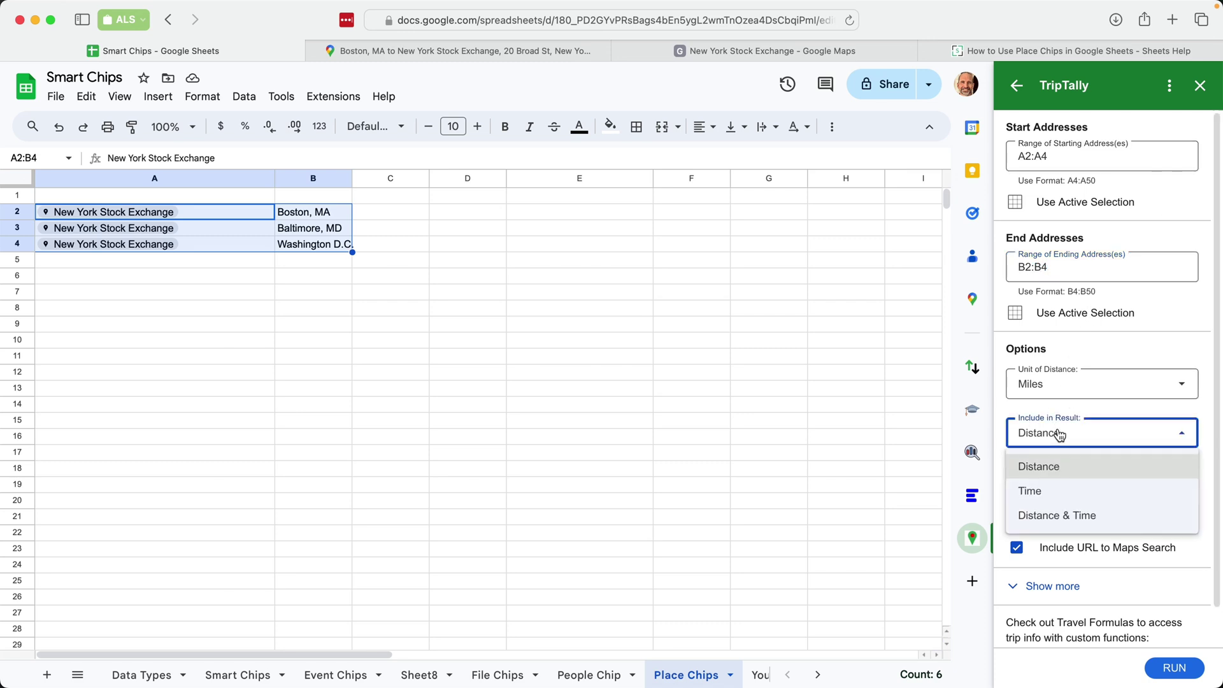
pyautogui.click(1059, 516)
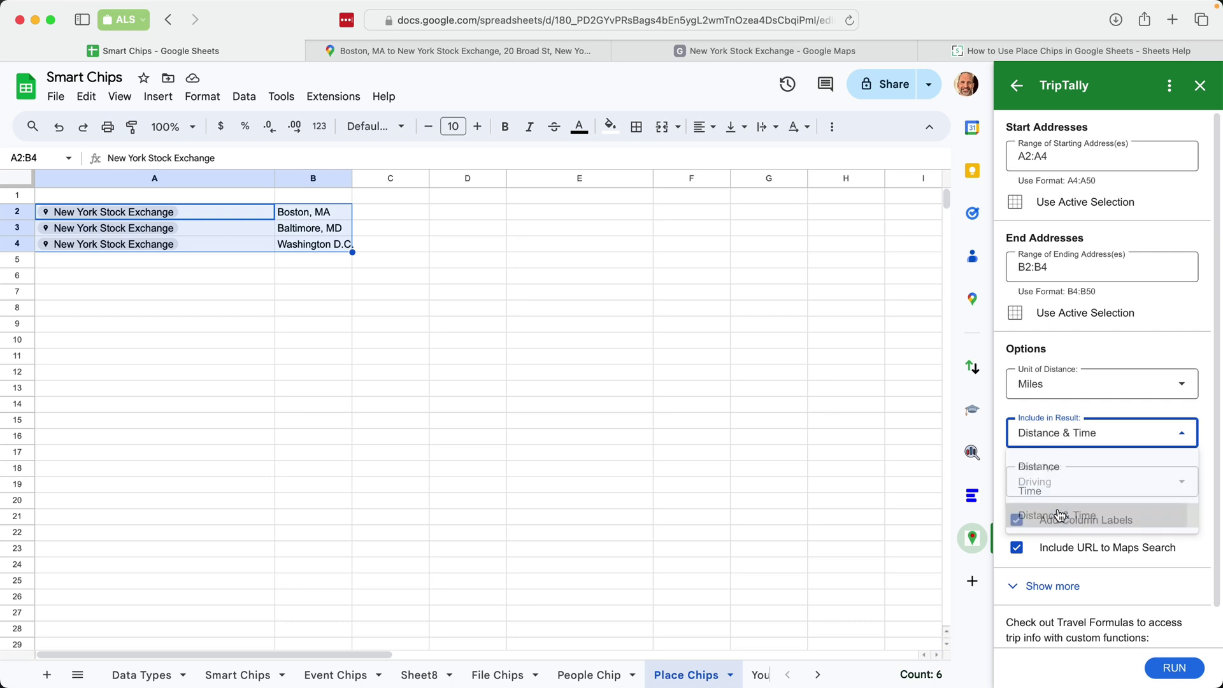
# Run TripTally and review the NYSE chips, Boston destination, its distance and driving time.
pyautogui.click(1170, 673)
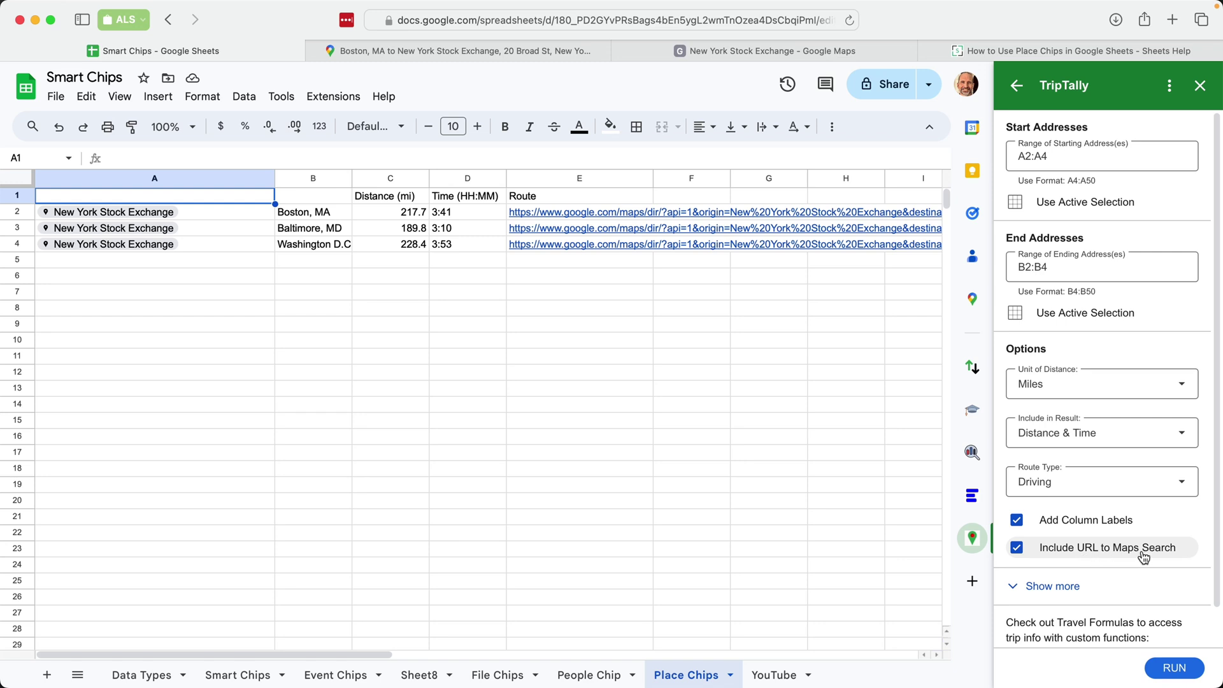
pyautogui.click(238, 211)
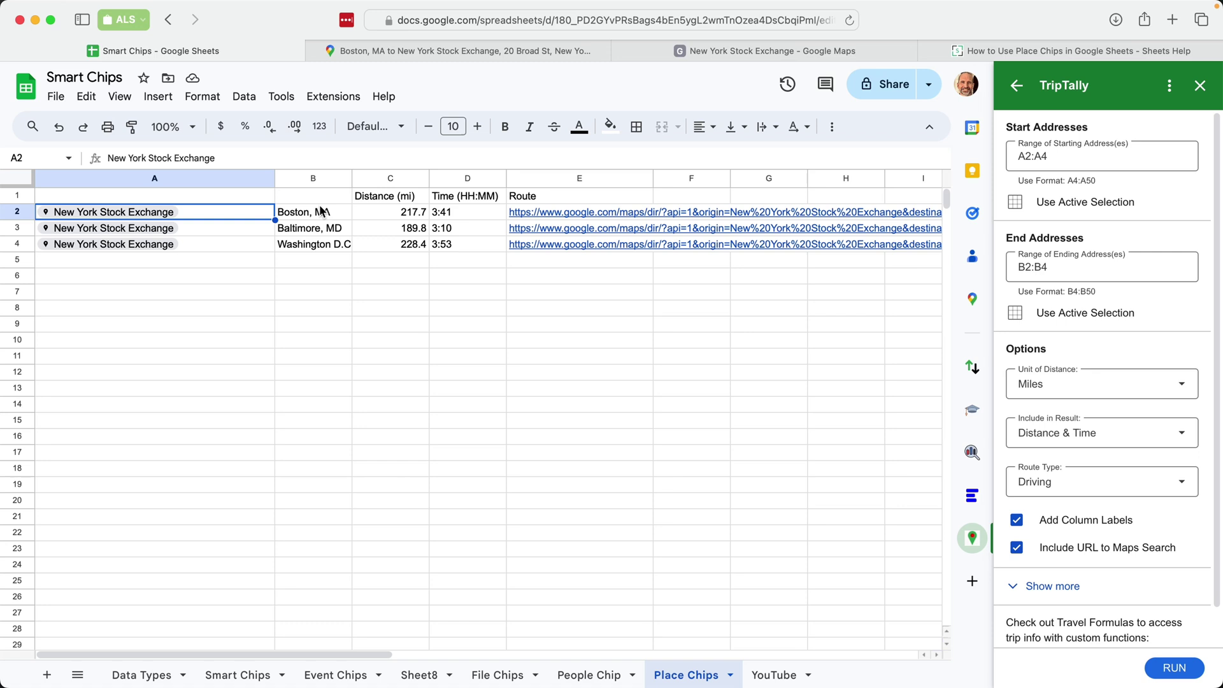
pyautogui.click(339, 214)
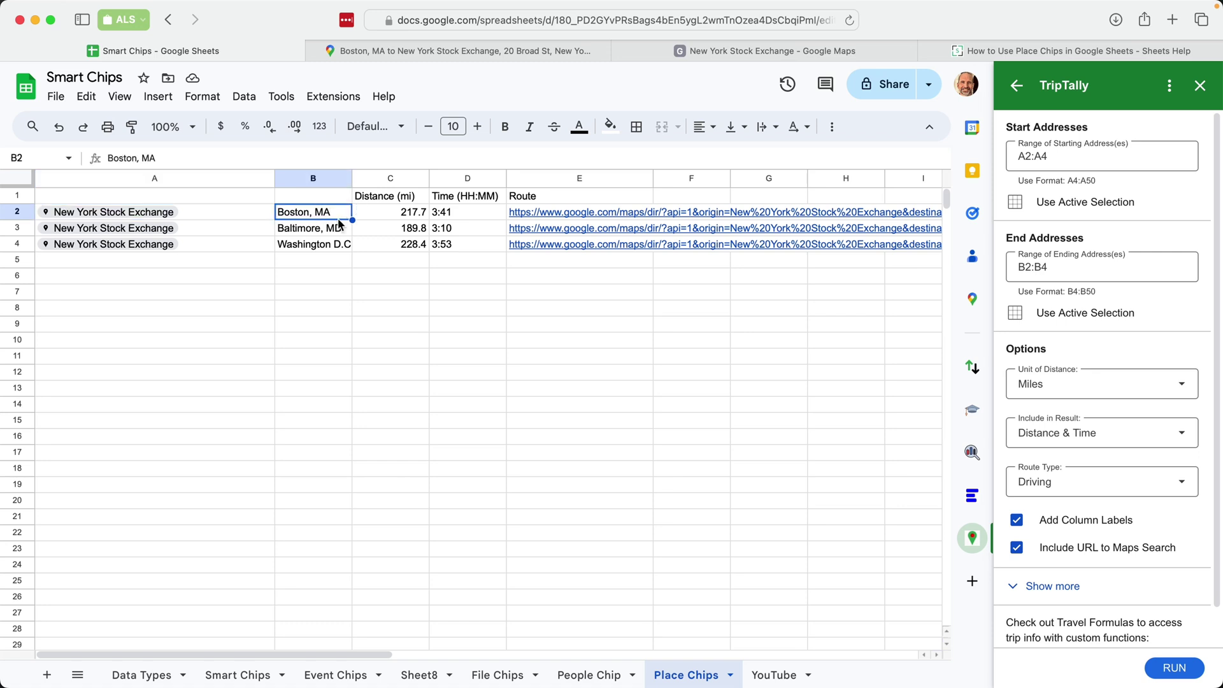
pyautogui.click(337, 228)
pyautogui.click(340, 215)
pyautogui.click(390, 220)
pyautogui.click(450, 220)
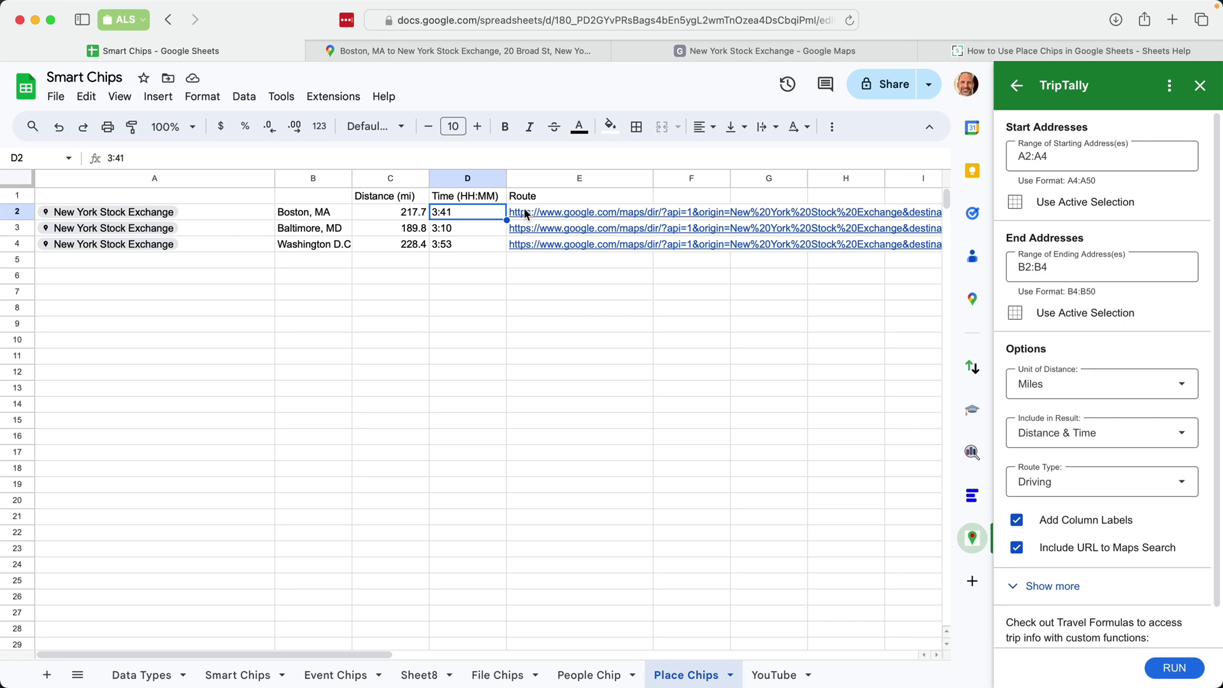